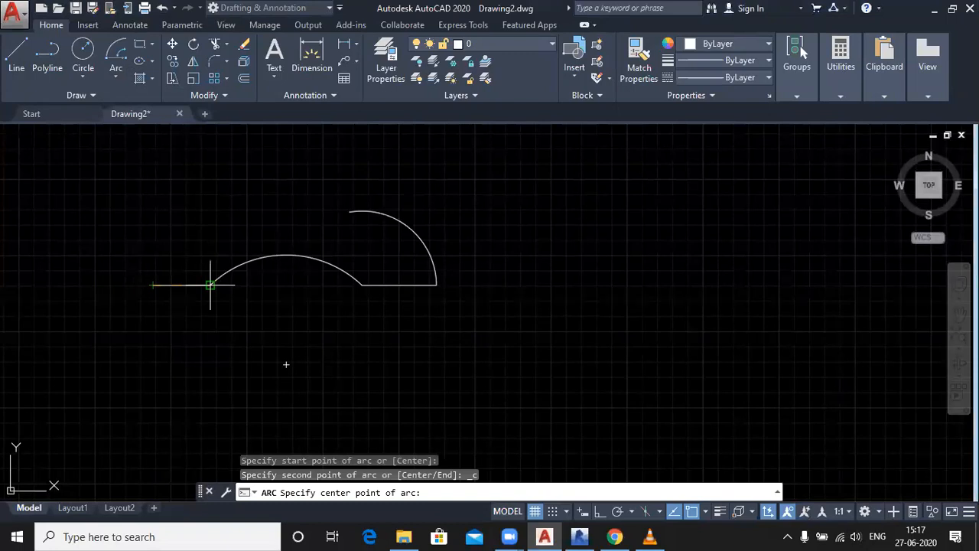
Step: Finish the arc starting at the short left line's outer end, centered on the line's inner end, with a 120° included angle
{"action": "left_click", "coordinate": [211, 285]}
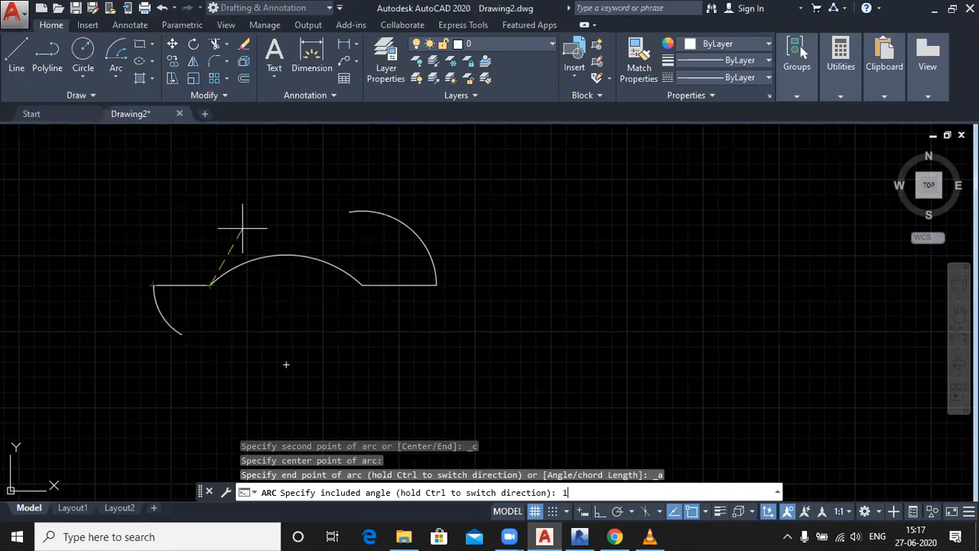
{"action": "key", "text": "Return"}
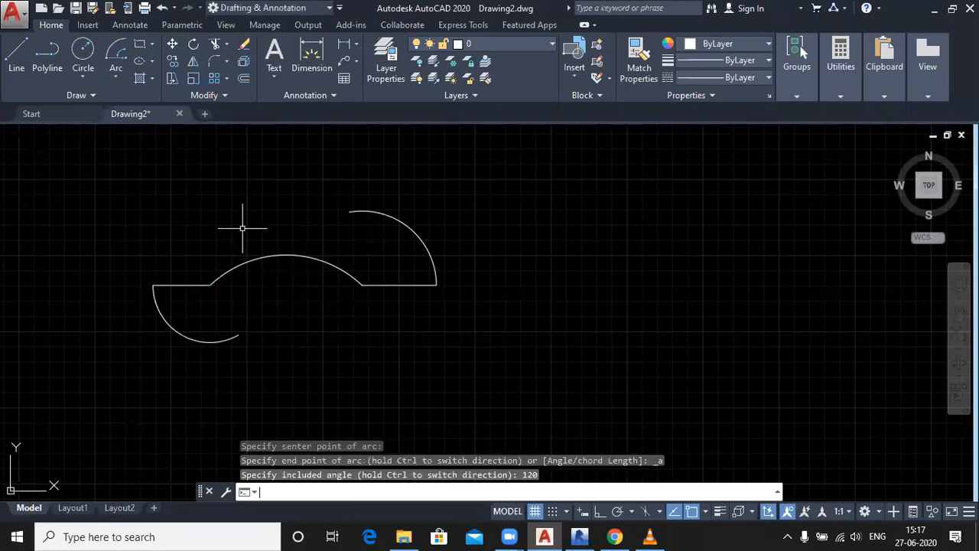
Step: Draw a line from the 120° arc's center to its open end, and erase that line
{"action": "left_click", "coordinate": [17, 50]}
{"action": "left_click", "coordinate": [210, 285]}
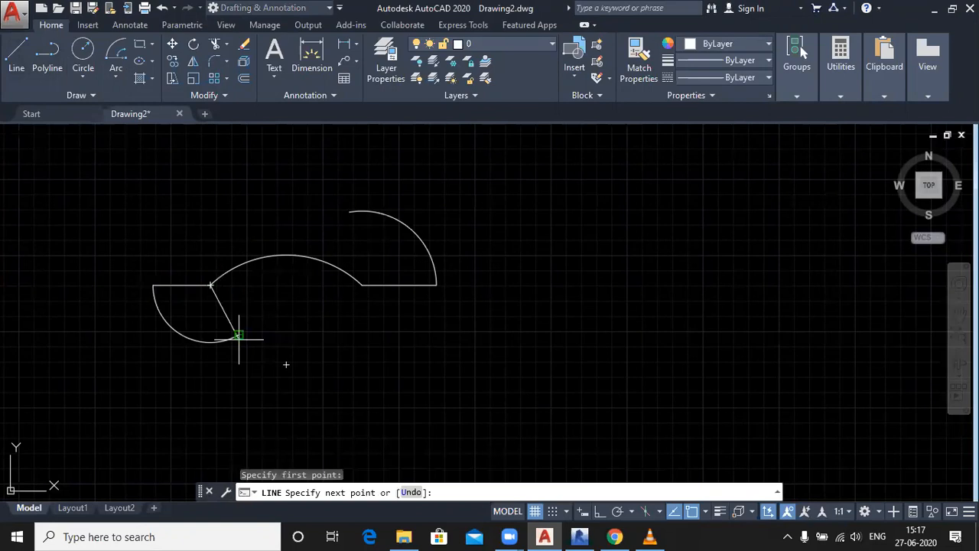
{"action": "left_click", "coordinate": [238, 335]}
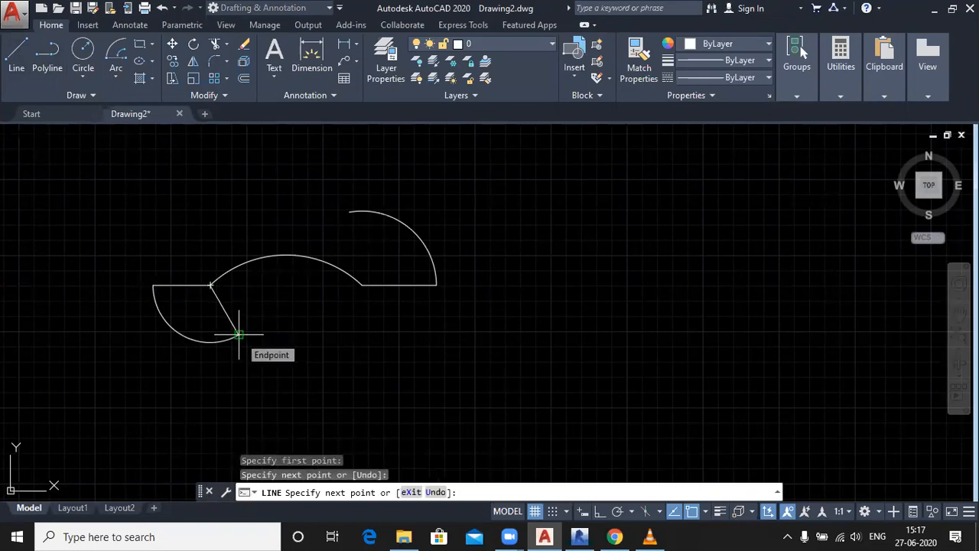
{"action": "key", "text": "Return"}
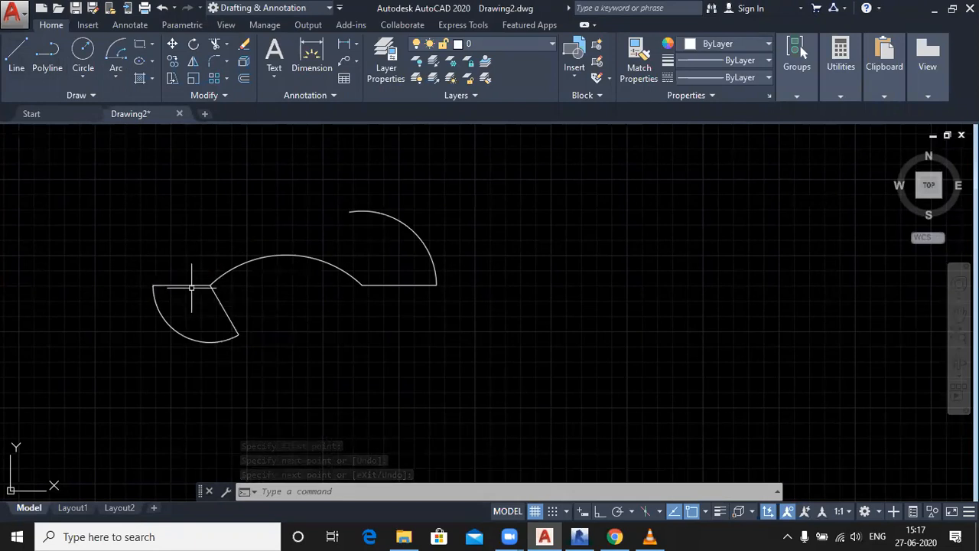
{"action": "left_click", "coordinate": [221, 307]}
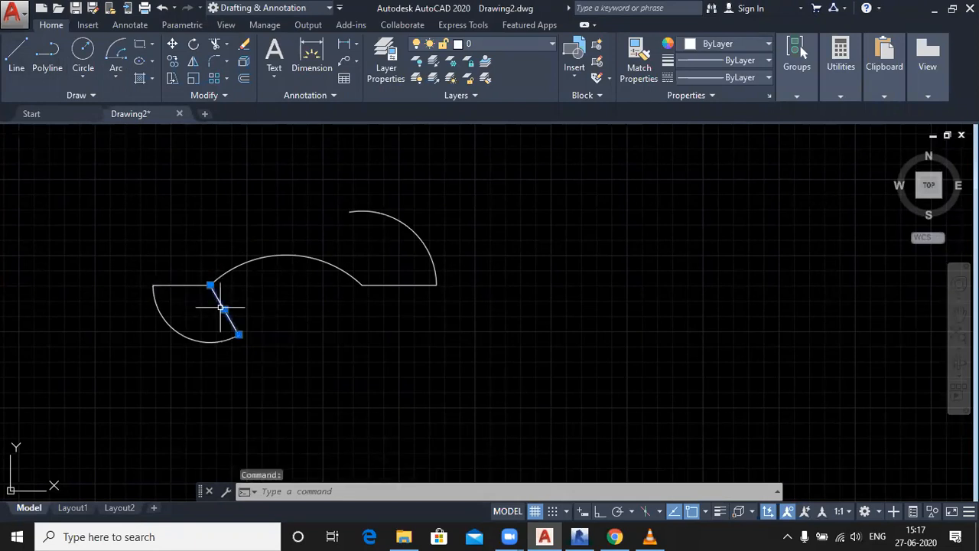
{"action": "key", "text": "Delete"}
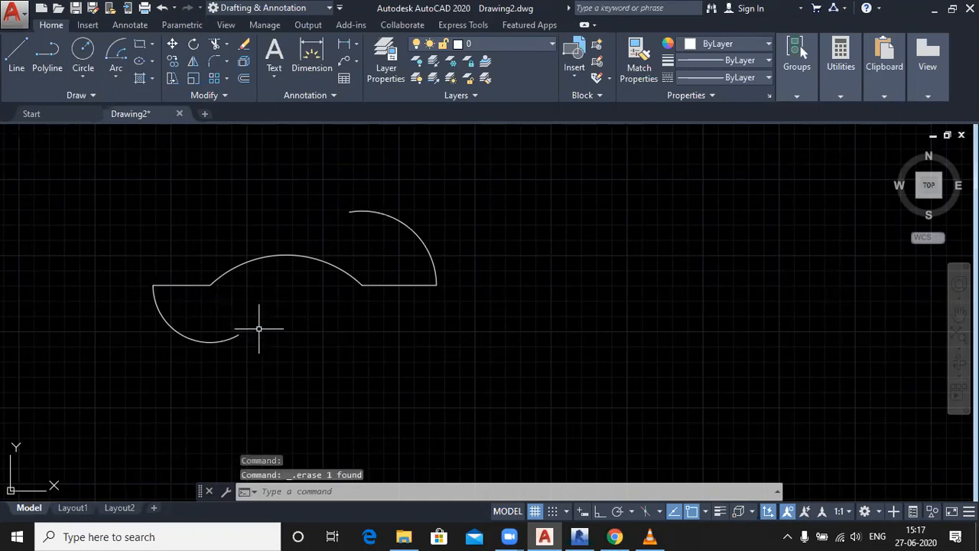
Step: Draw a Start, Center, Length arc in the empty area below the existing shapes, picking its start, center and chord length freehand
{"action": "left_click", "coordinate": [118, 77]}
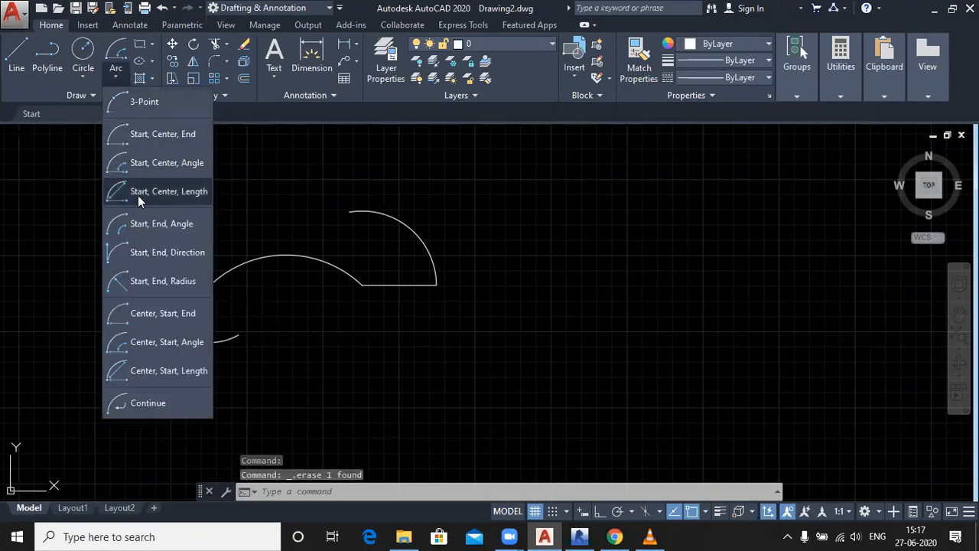
{"action": "left_click", "coordinate": [160, 190]}
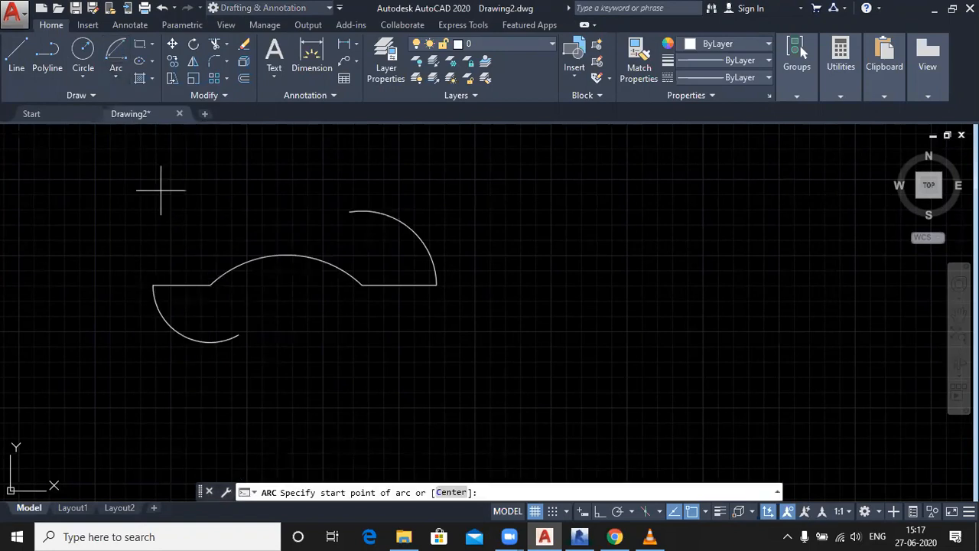
{"action": "left_click", "coordinate": [286, 364]}
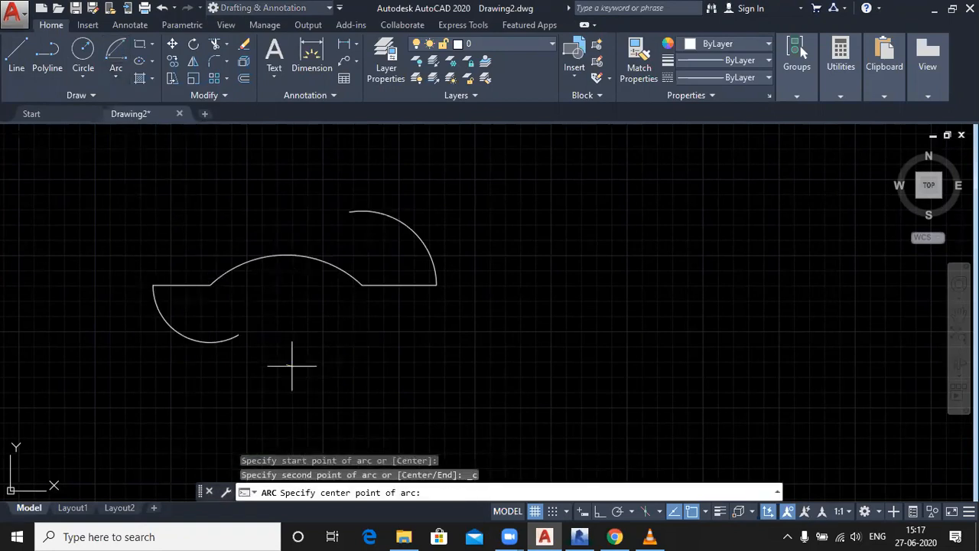
{"action": "left_click", "coordinate": [393, 359]}
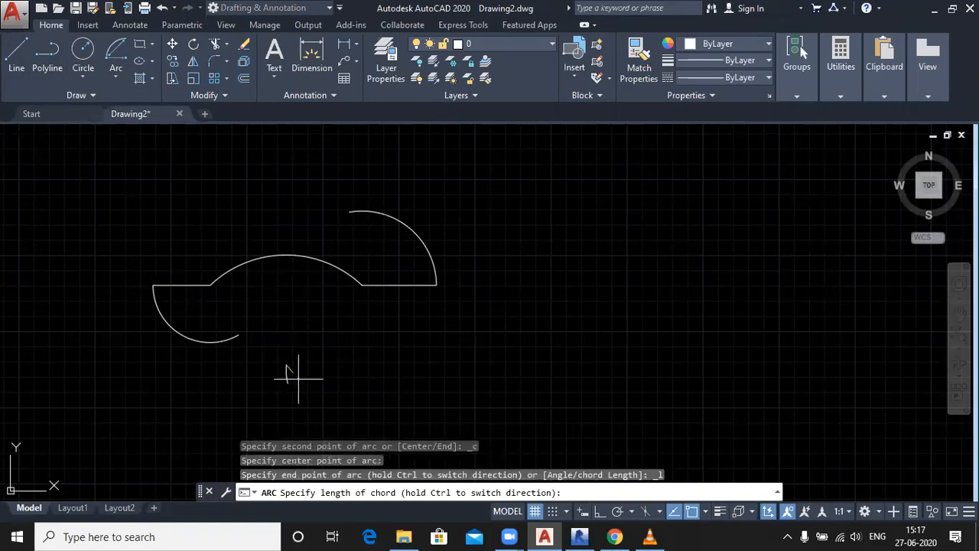
{"action": "middle_click_drag", "start_coordinate": [317, 408], "coordinate": [308, 314]}
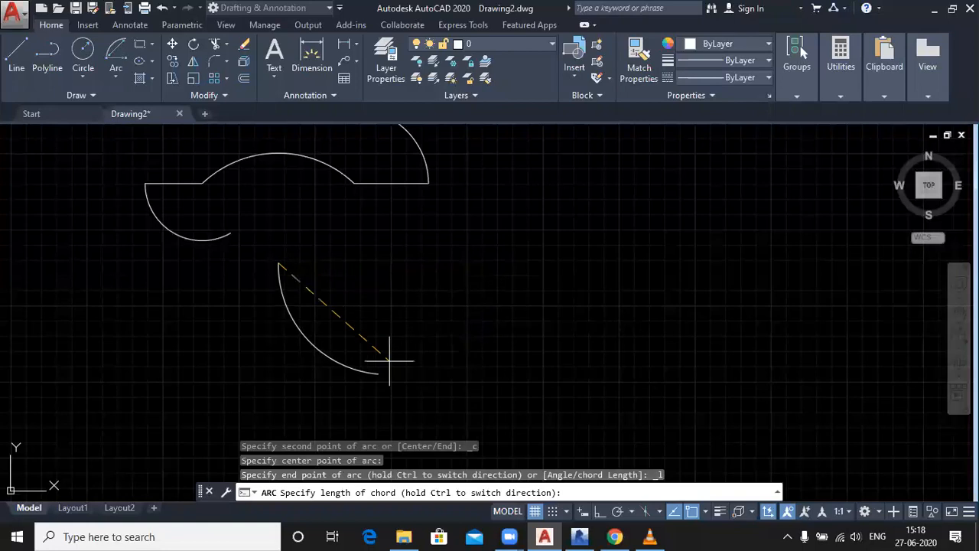
{"action": "left_click", "coordinate": [449, 345]}
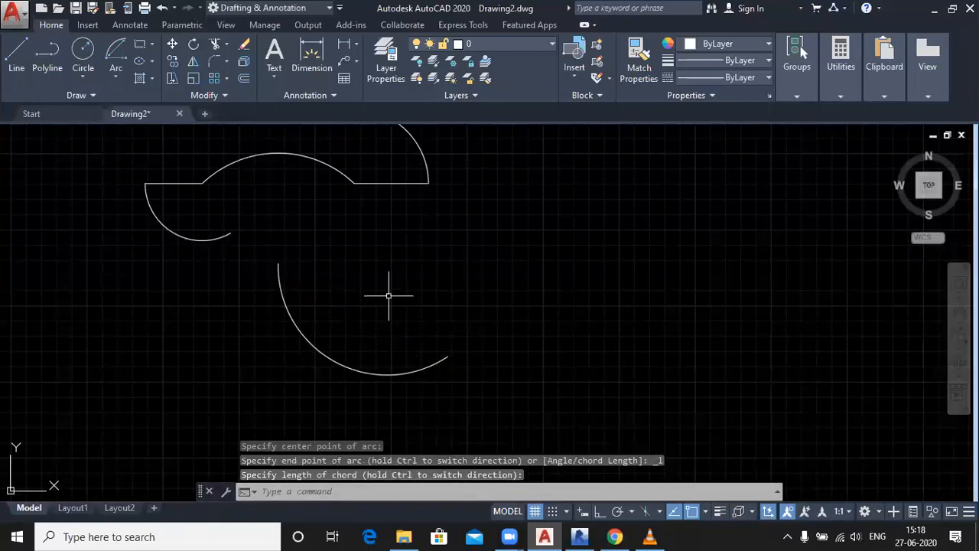
Step: Draw a Start, End, Angle arc inside and beyond the large lower arc, with level endpoints and a 100° included angle
{"action": "left_click", "coordinate": [114, 78]}
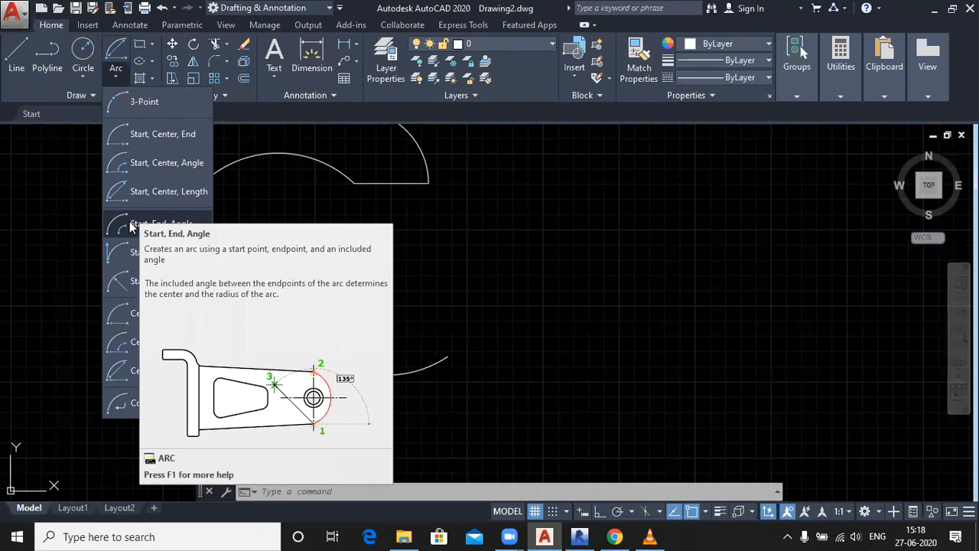
{"action": "left_click", "coordinate": [129, 221]}
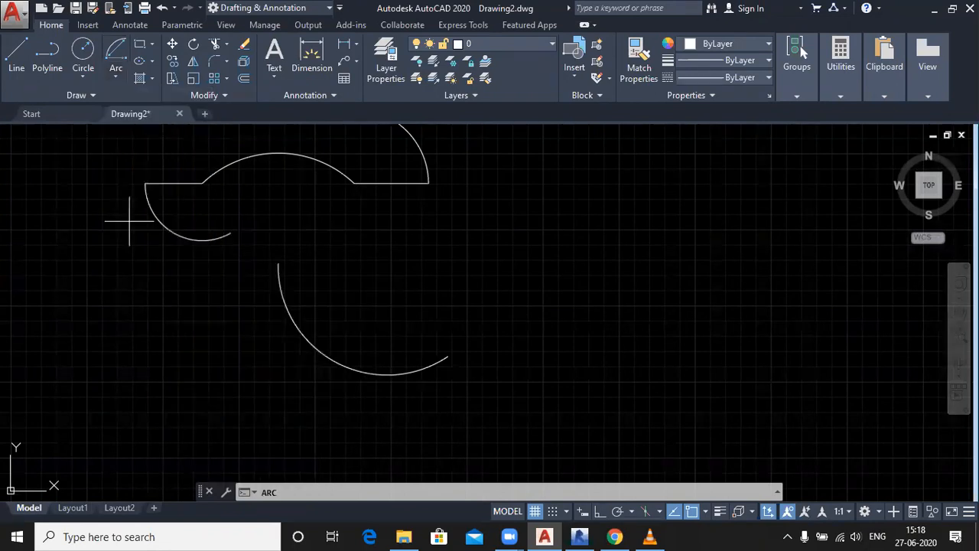
{"action": "left_click", "coordinate": [373, 265]}
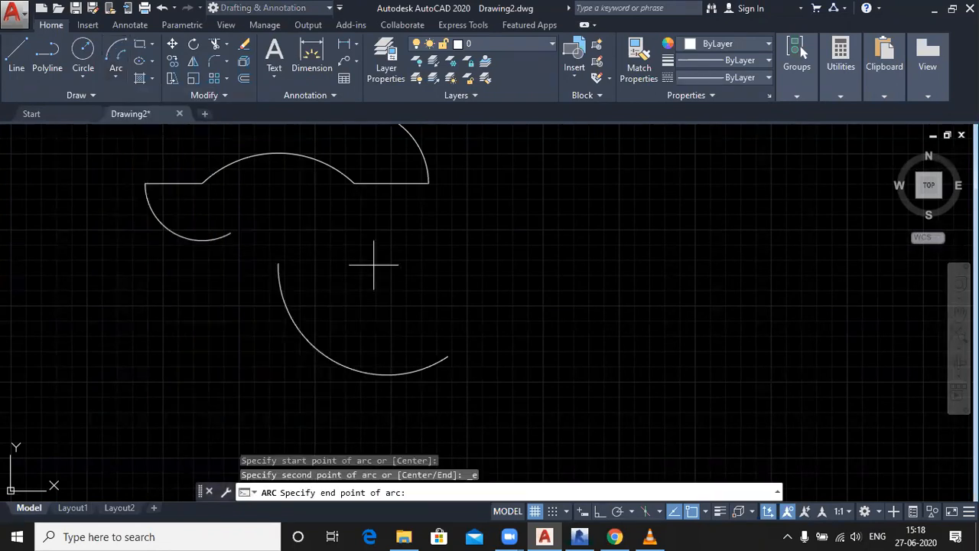
{"action": "left_click", "coordinate": [546, 262]}
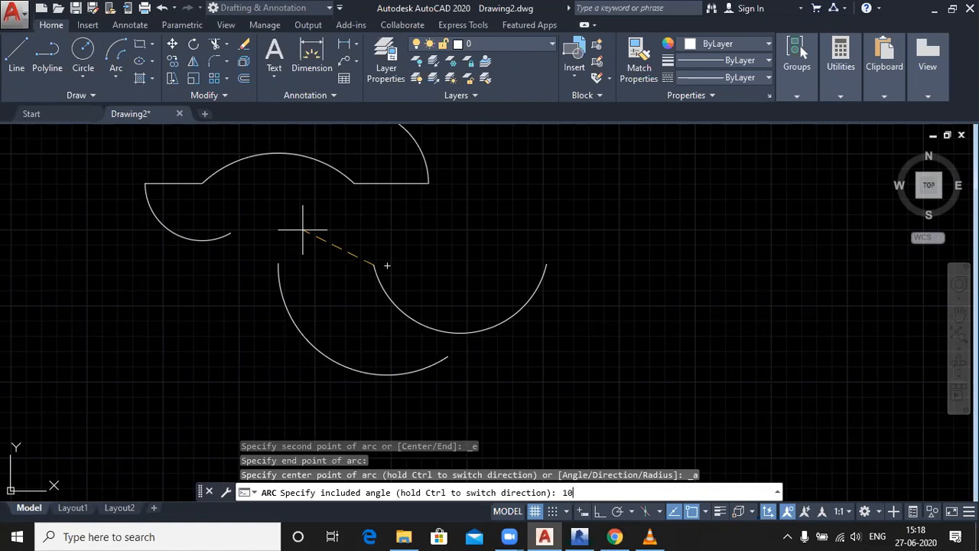
{"action": "key", "text": "Return"}
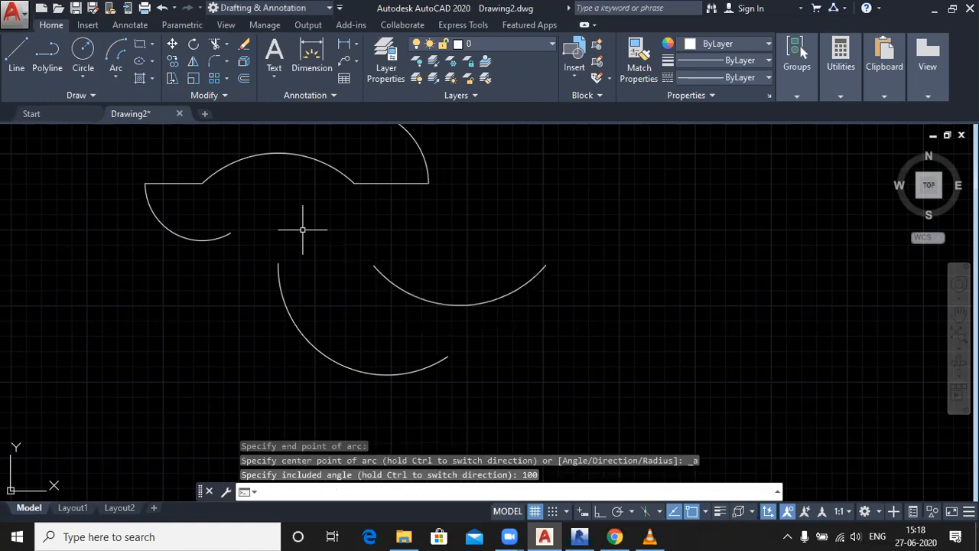
Step: Draw two connected lines from one end of the 100° arc through its center to its other end
{"action": "left_click", "coordinate": [17, 52]}
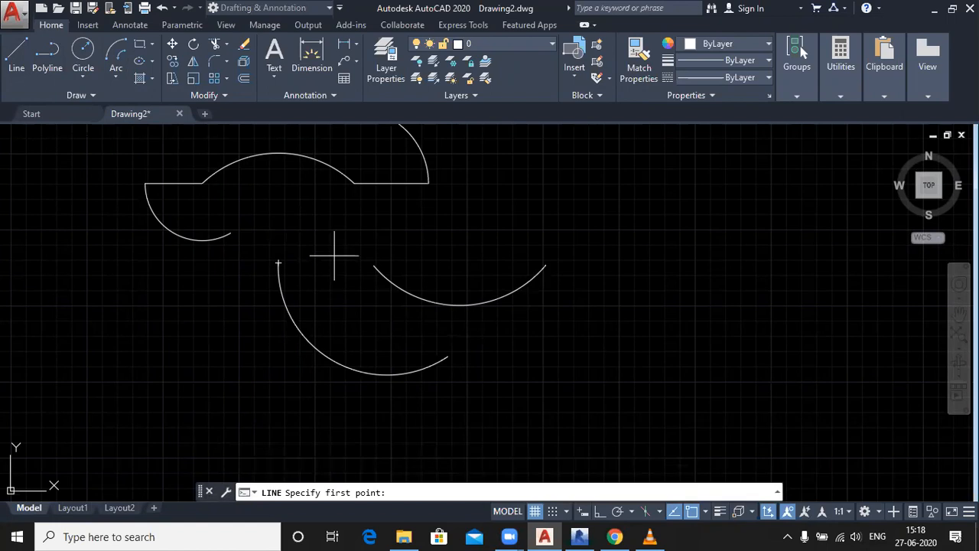
{"action": "left_click", "coordinate": [374, 265]}
{"action": "left_click", "coordinate": [459, 191]}
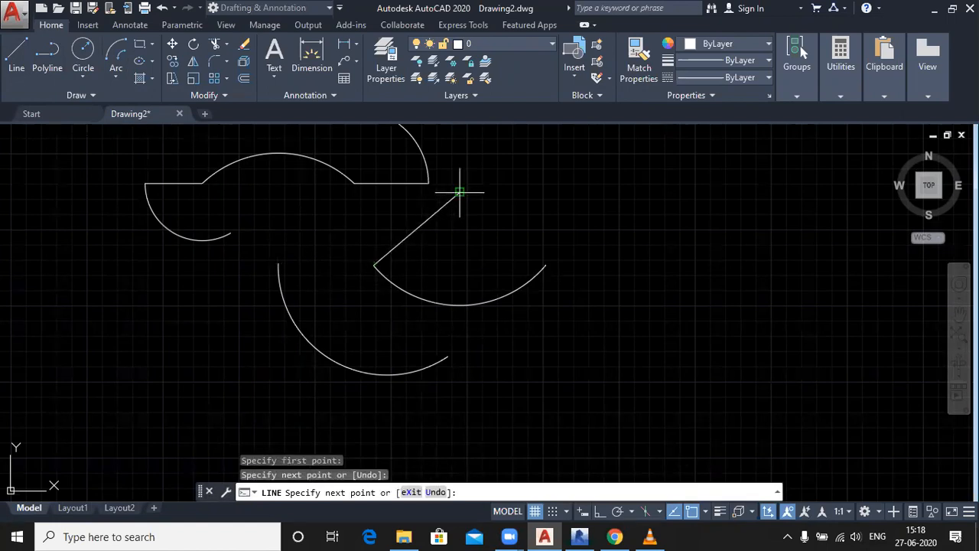
{"action": "left_click", "coordinate": [546, 265]}
{"action": "right_click", "coordinate": [558, 196]}
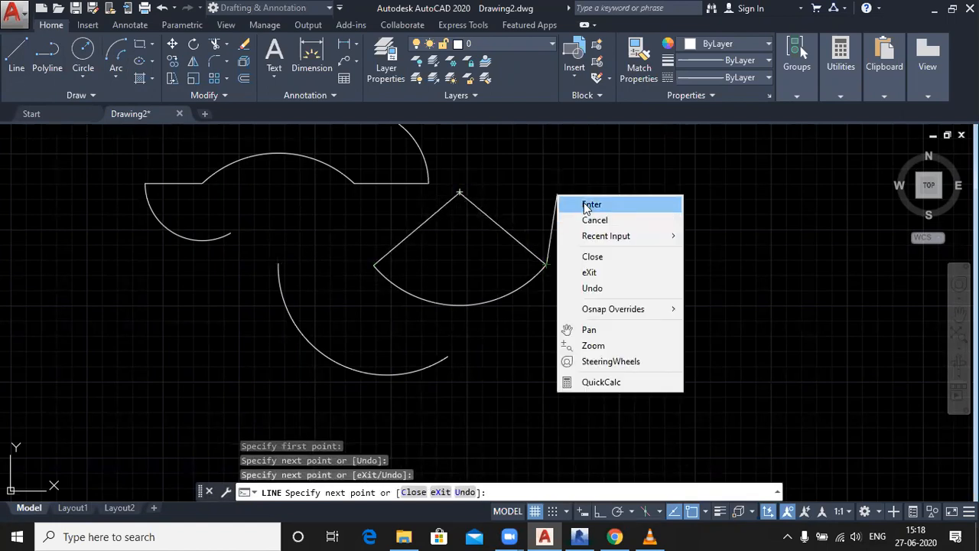
{"action": "left_click", "coordinate": [587, 205]}
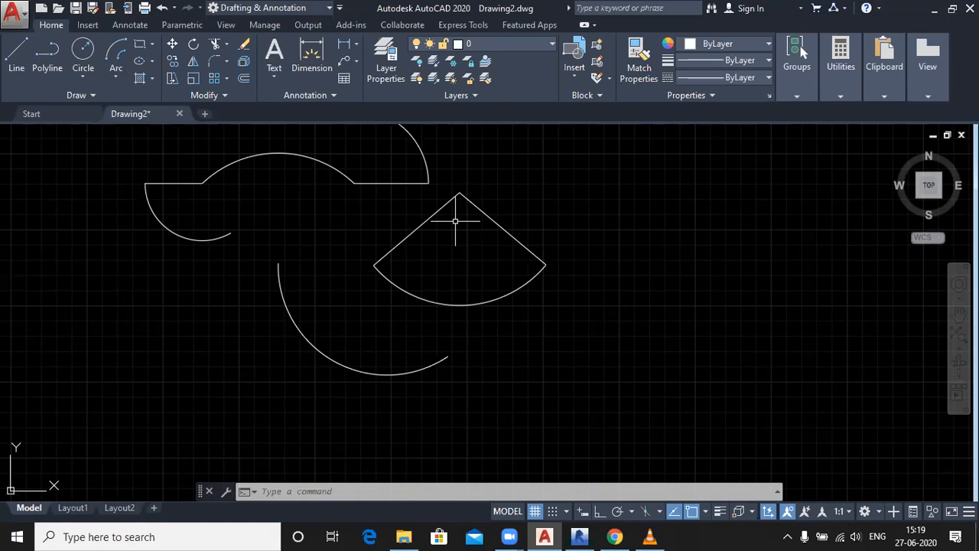
Step: Erase the two lines joining the 100° arc's ends to its center
{"action": "left_click", "coordinate": [112, 77]}
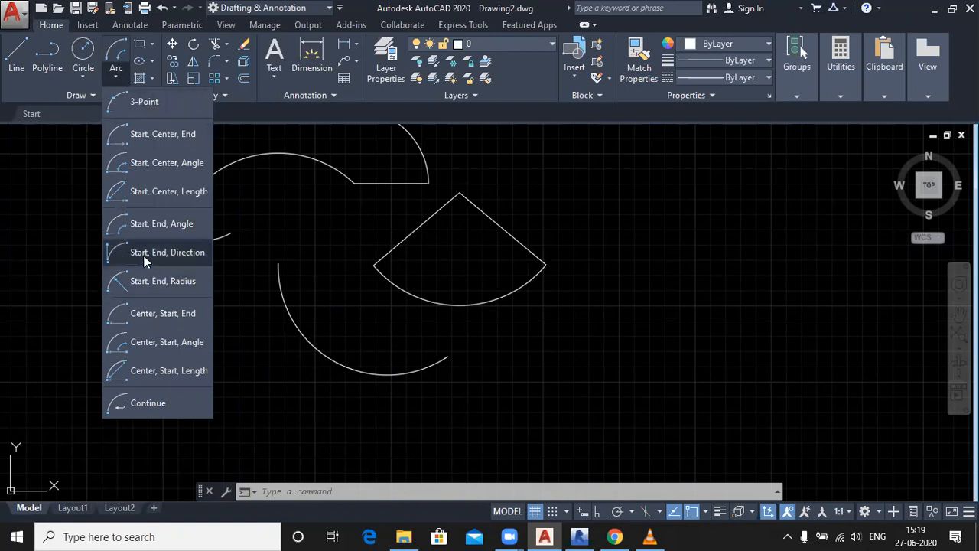
{"action": "left_click", "coordinate": [528, 230]}
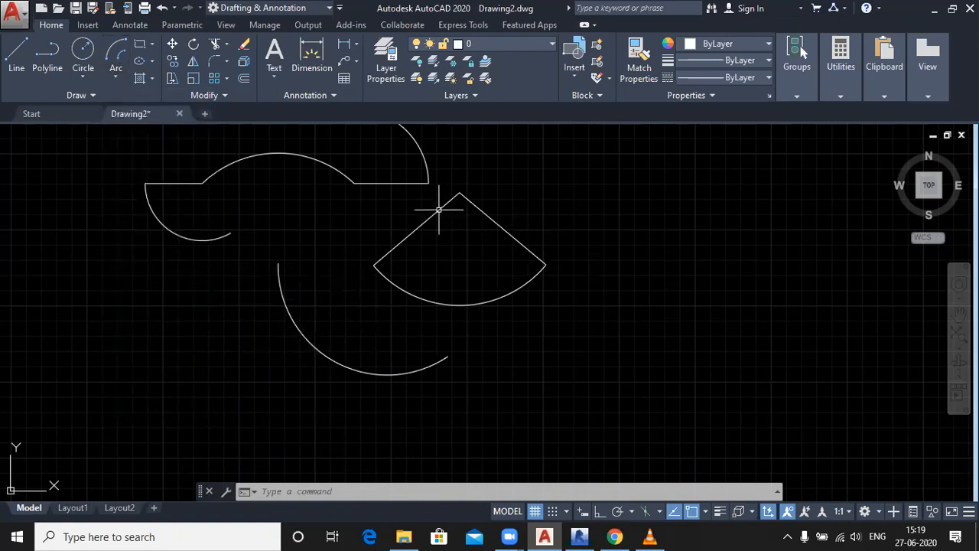
{"action": "left_click", "coordinate": [519, 201]}
{"action": "left_click", "coordinate": [447, 193]}
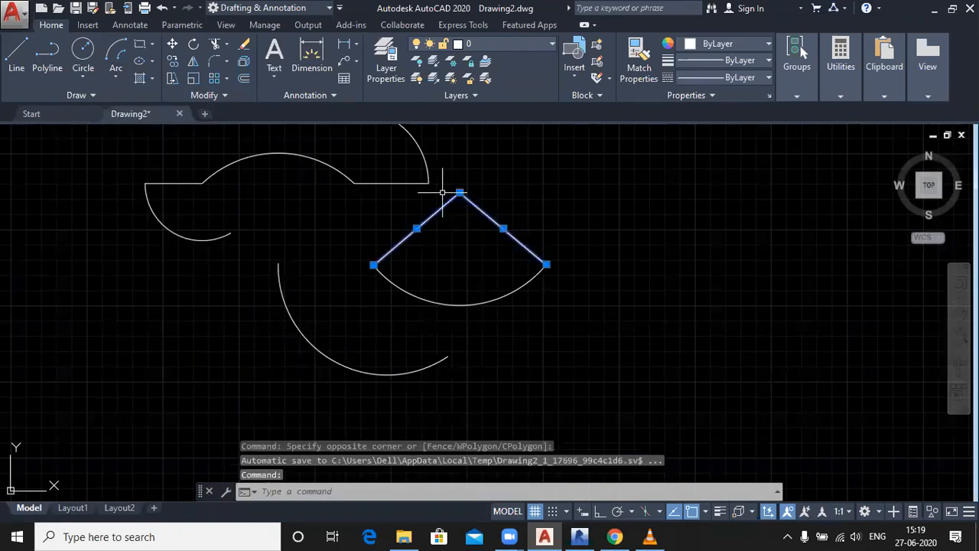
{"action": "key", "text": "Delete"}
Step: Draw an upward-bulging Start, End, Direction arc below and to the right of the 100° arc, picking its tangent direction freehand
{"action": "left_click", "coordinate": [116, 81]}
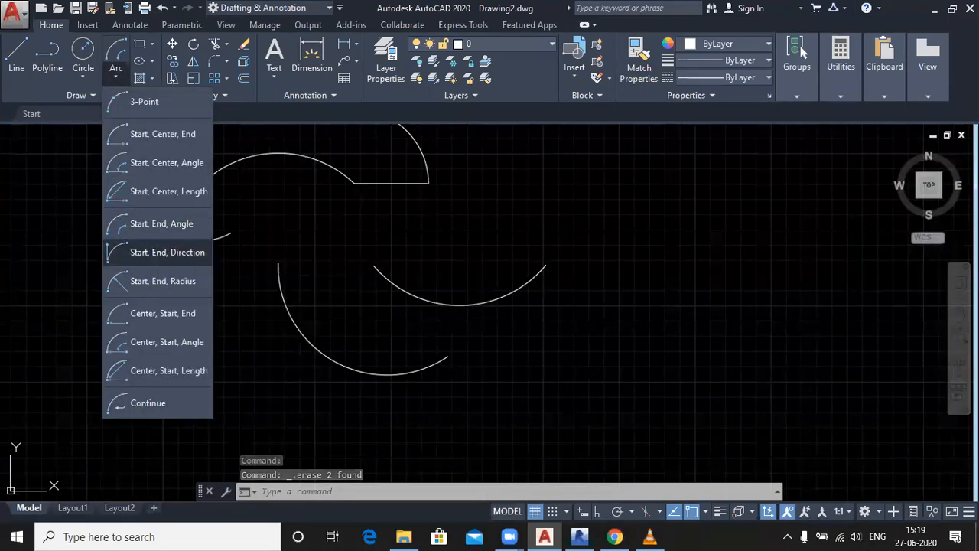
{"action": "left_click", "coordinate": [154, 252]}
{"action": "left_click", "coordinate": [524, 355]}
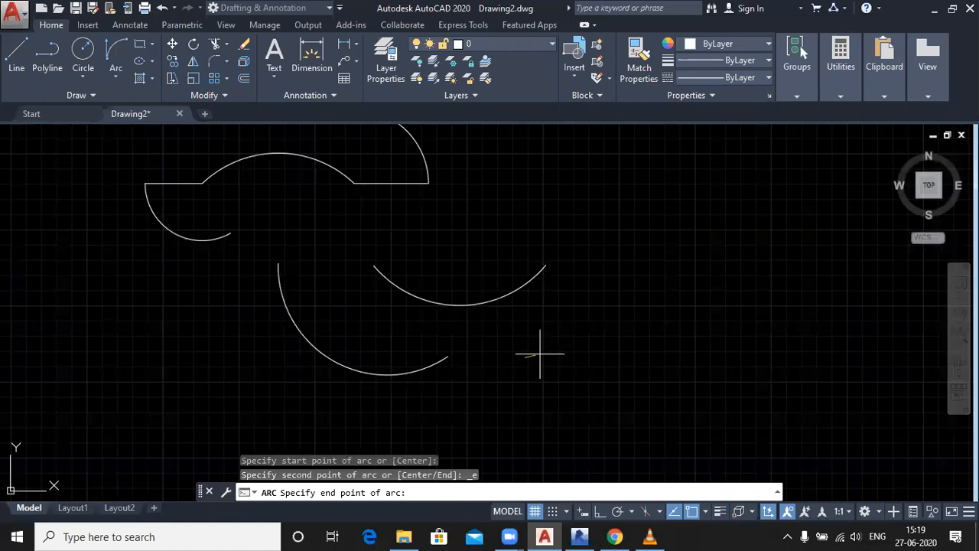
{"action": "left_click", "coordinate": [647, 356]}
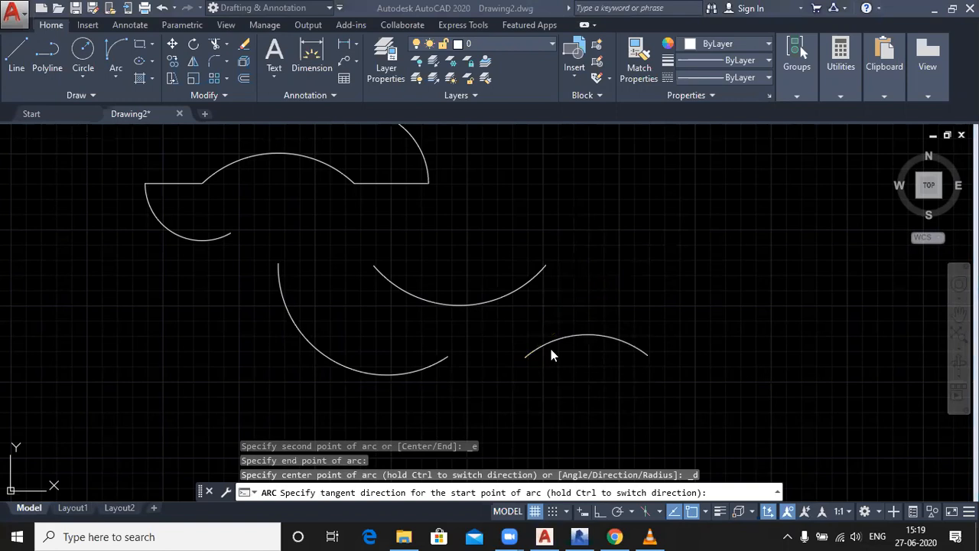
{"action": "left_click", "coordinate": [576, 268]}
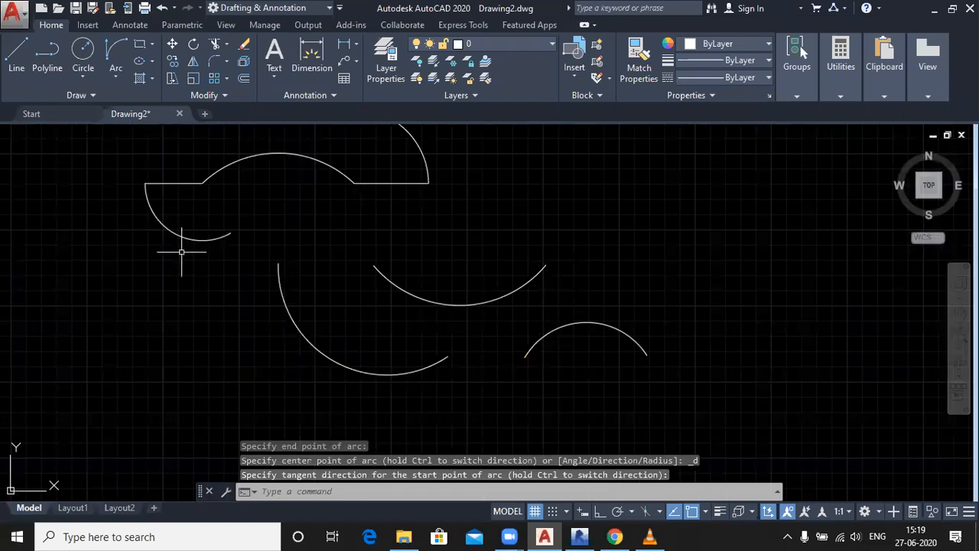
{"action": "left_click", "coordinate": [113, 78]}
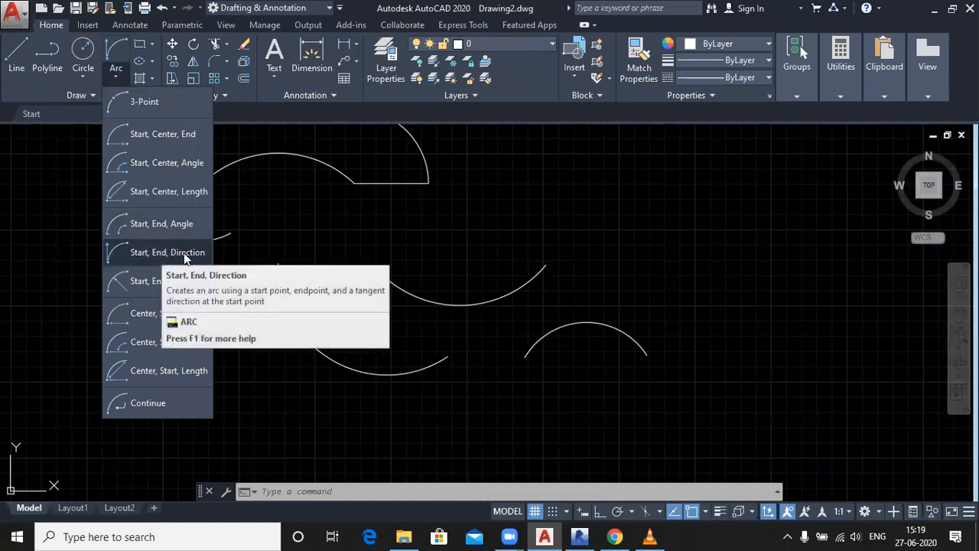
{"action": "left_click", "coordinate": [145, 258]}
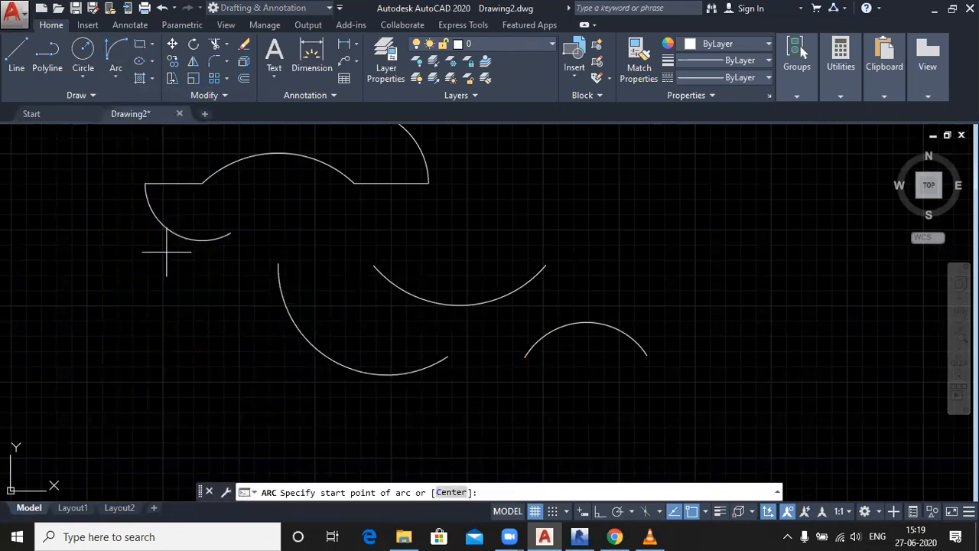
{"action": "left_click", "coordinate": [524, 211]}
{"action": "left_click", "coordinate": [631, 209]}
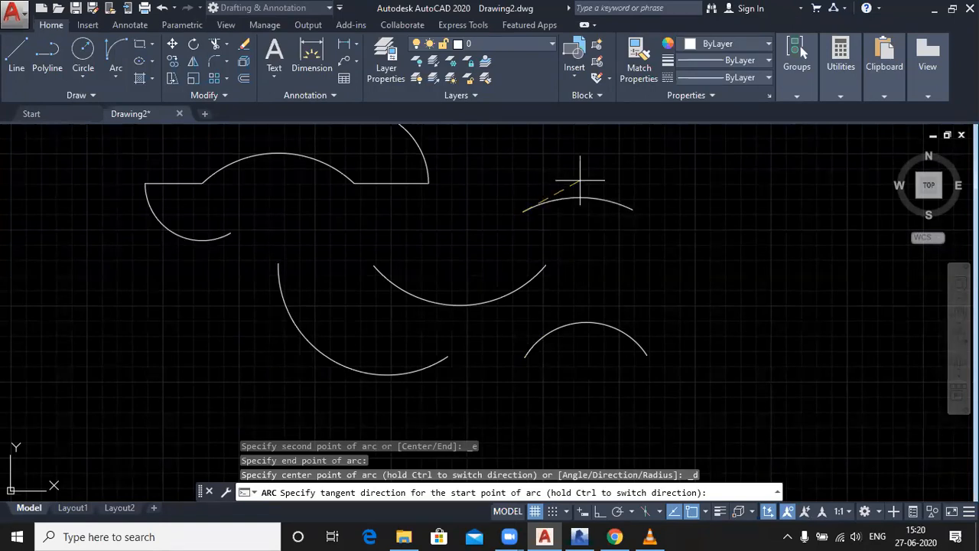
{"action": "key", "text": "Escape"}
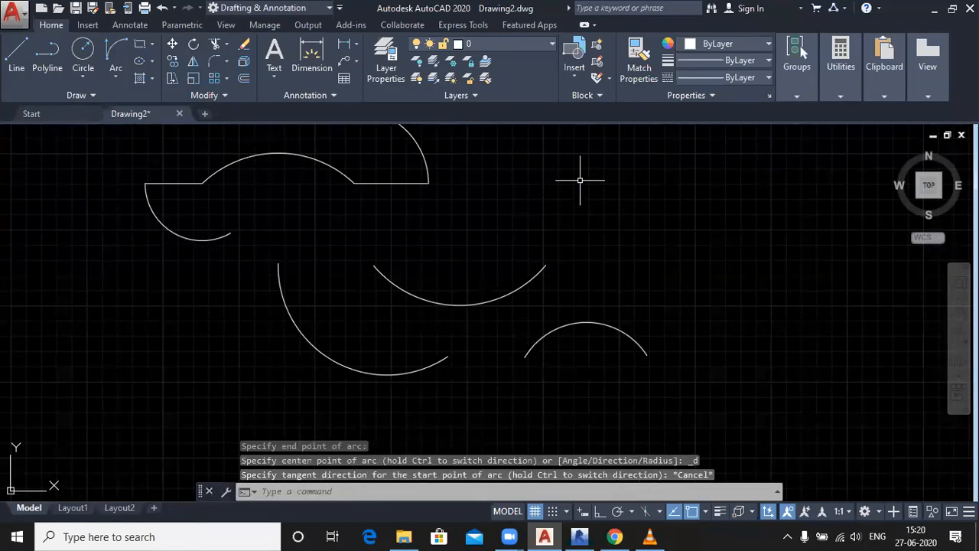
Step: Draw a downward-bulging Start, End, Radius arc above and to the right of the 100° arc, with radius 50, and select it
{"action": "left_click", "coordinate": [128, 77]}
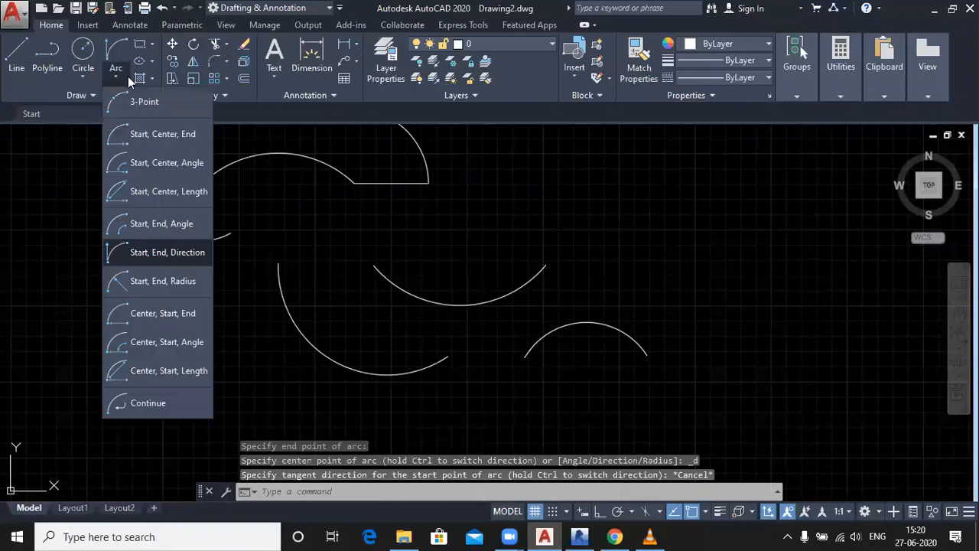
{"action": "left_click", "coordinate": [157, 282]}
{"action": "left_click", "coordinate": [478, 202]}
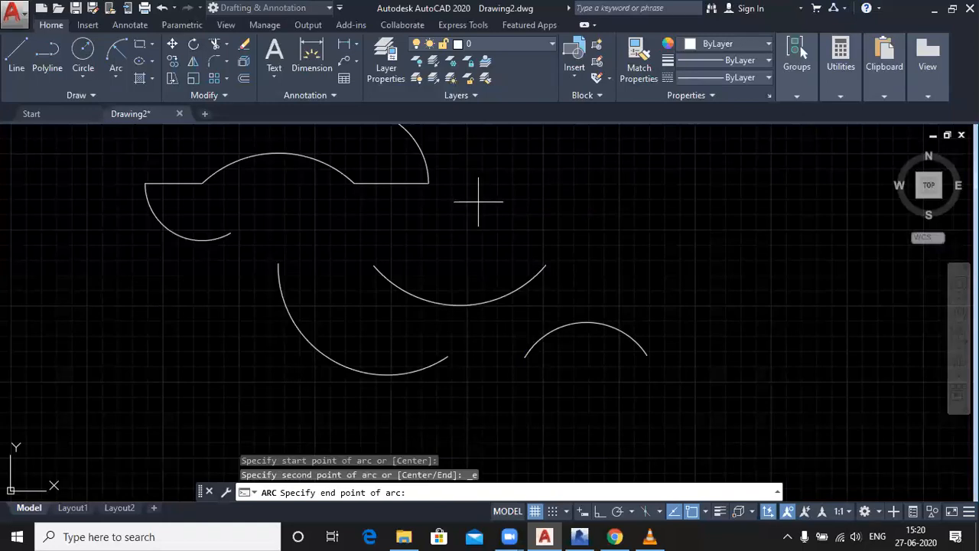
{"action": "left_click", "coordinate": [618, 203]}
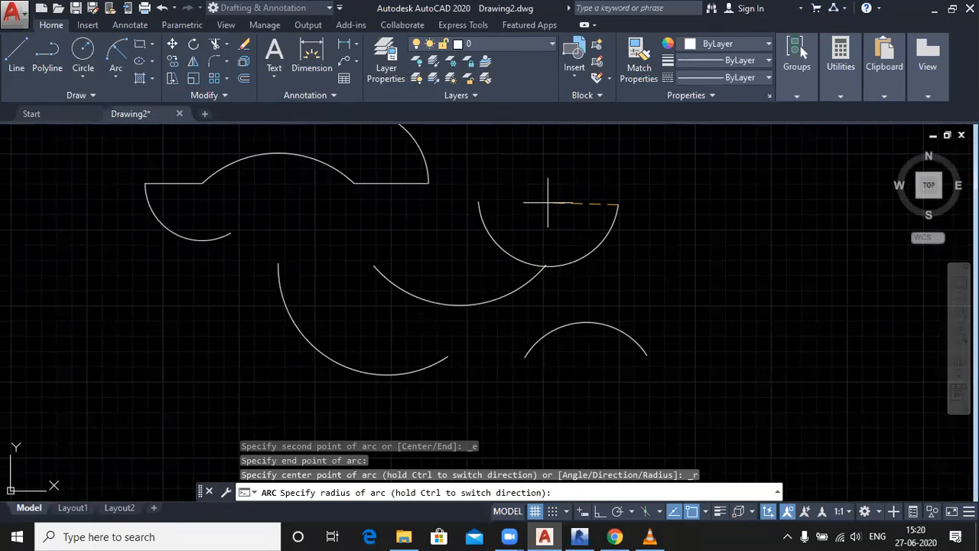
{"action": "left_click", "coordinate": [670, 236]}
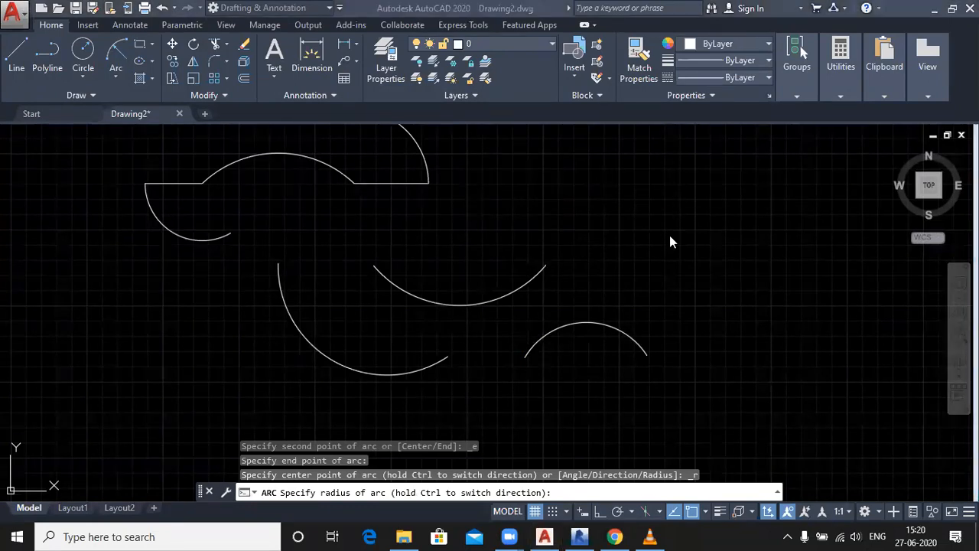
{"action": "left_click", "coordinate": [513, 222]}
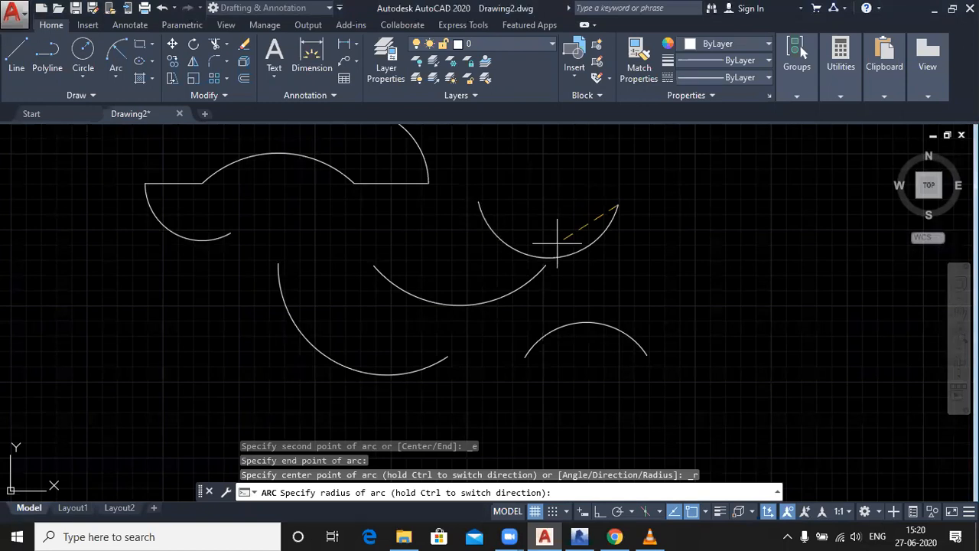
{"action": "type", "text": "50"}
{"action": "key", "text": "Return"}
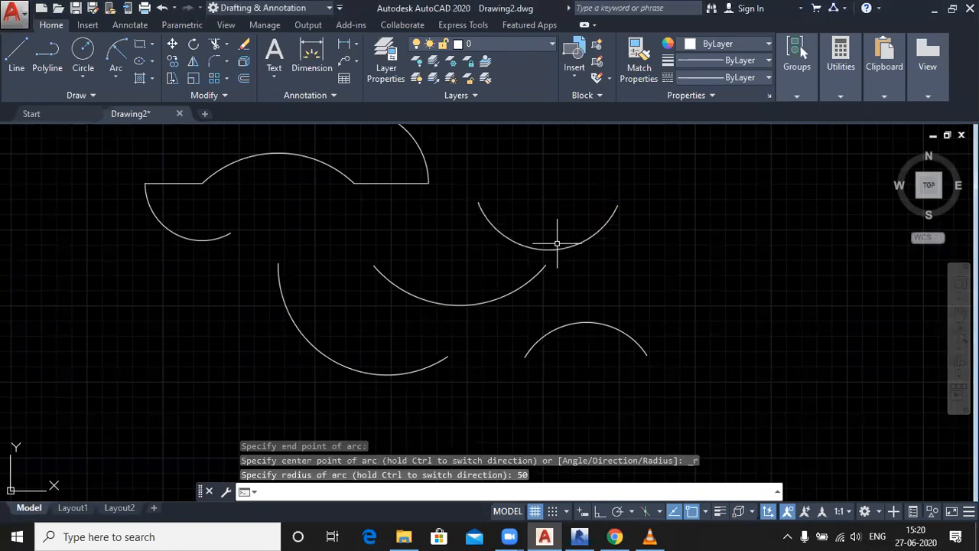
{"action": "left_click", "coordinate": [586, 228]}
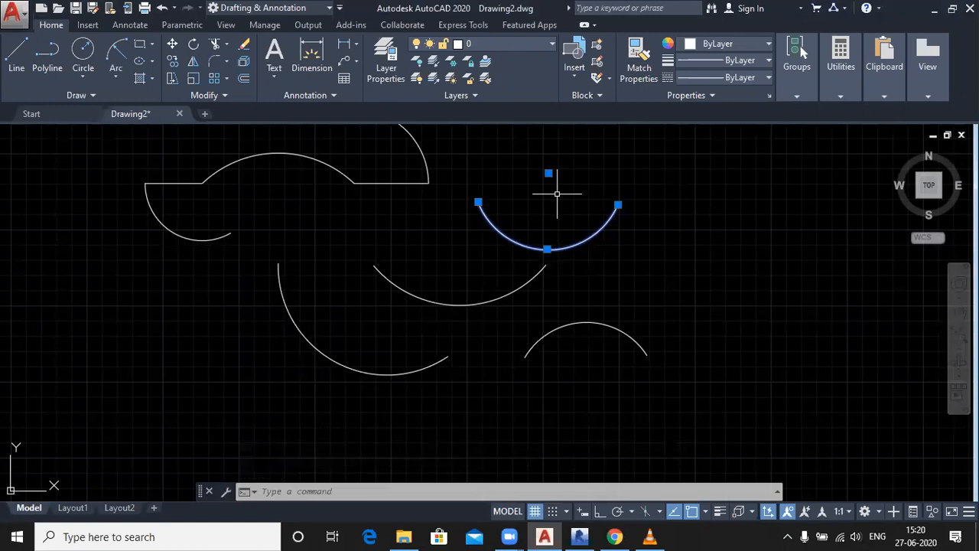
Step: Draw a downward-bulging Start, End, Radius arc to the left of the large lower arc, picking its radius freehand
{"action": "left_click", "coordinate": [113, 78]}
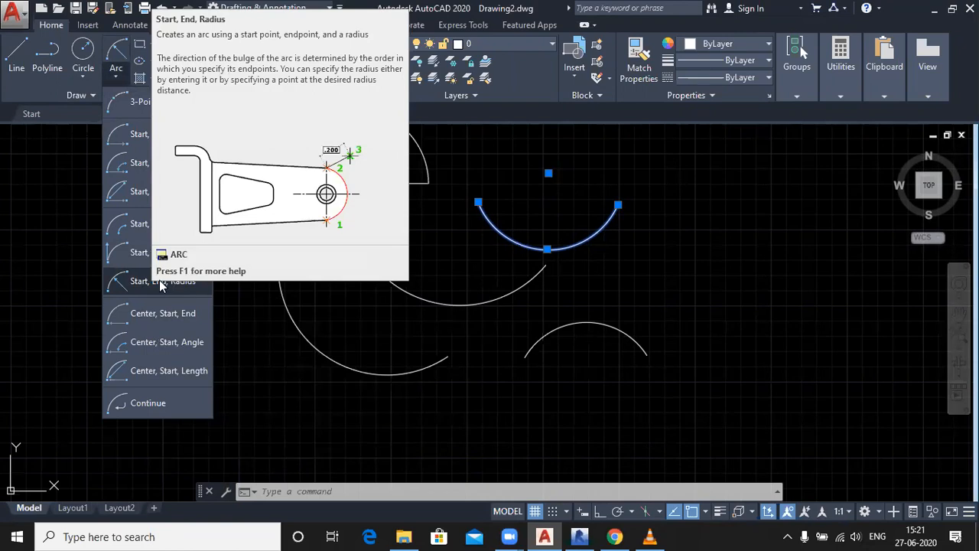
{"action": "left_click", "coordinate": [160, 281]}
{"action": "left_click", "coordinate": [74, 356]}
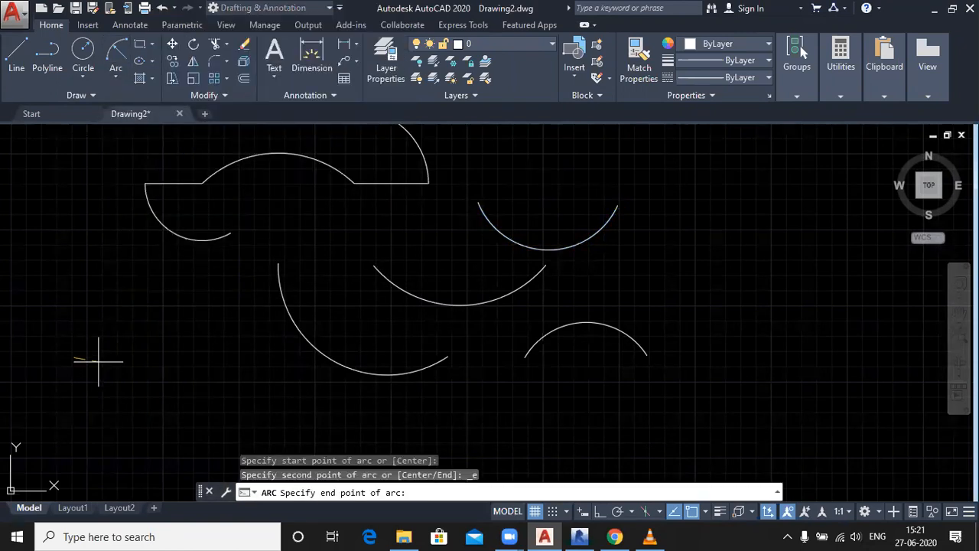
{"action": "left_click", "coordinate": [236, 356]}
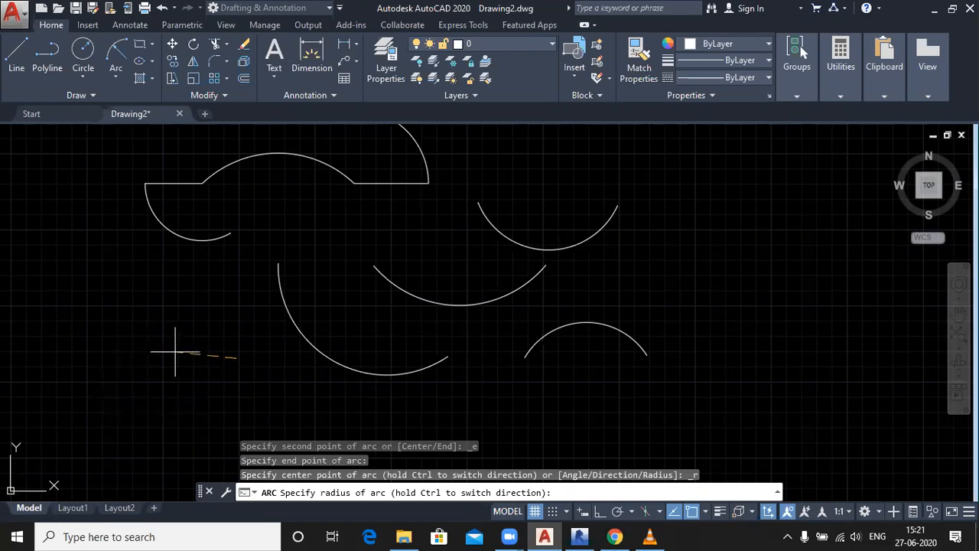
{"action": "left_click", "coordinate": [147, 349]}
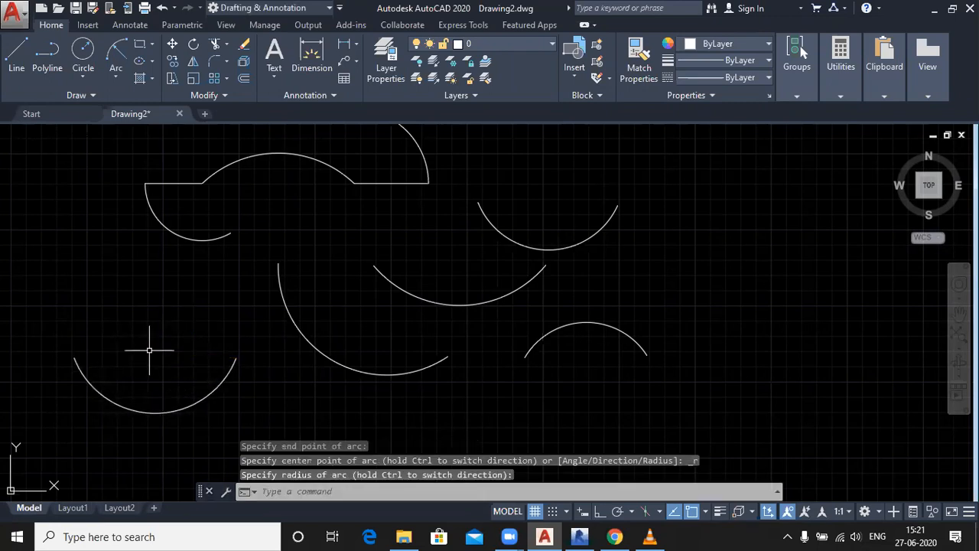
Step: Draw a Center, Start, End arc left of the freehand-radius arc, starting level with its center and ending directly below the center
{"action": "left_click", "coordinate": [114, 79]}
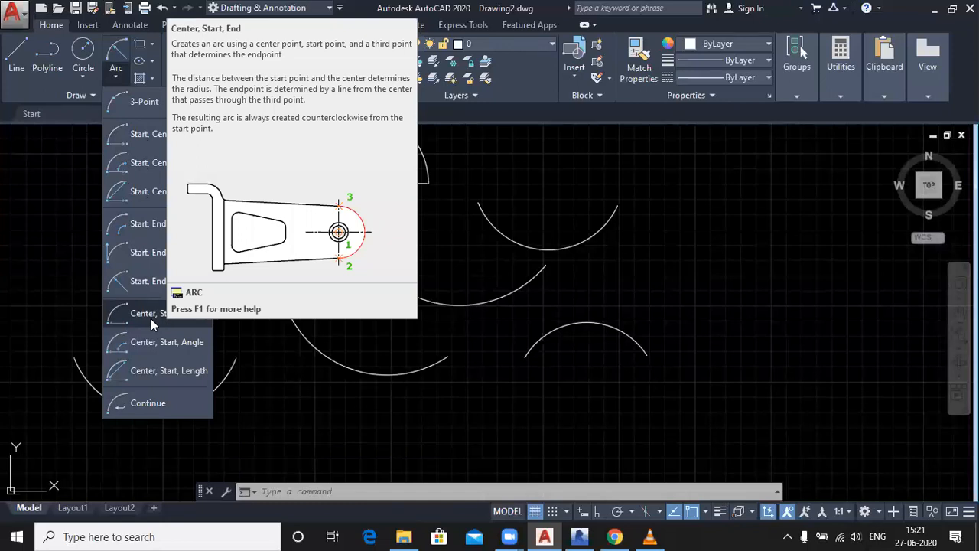
{"action": "left_click", "coordinate": [151, 319]}
{"action": "middle_click_drag", "start_coordinate": [212, 321], "coordinate": [344, 291]}
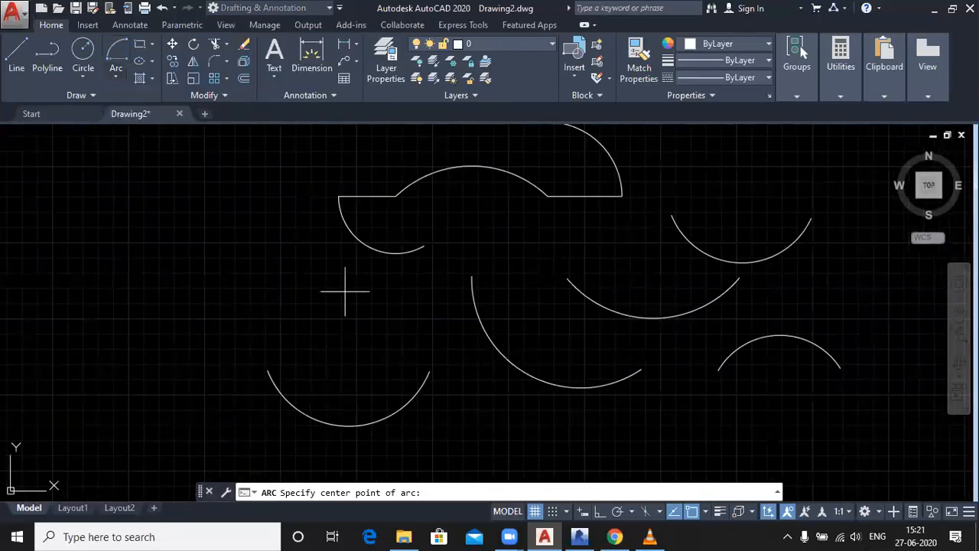
{"action": "left_click", "coordinate": [202, 321]}
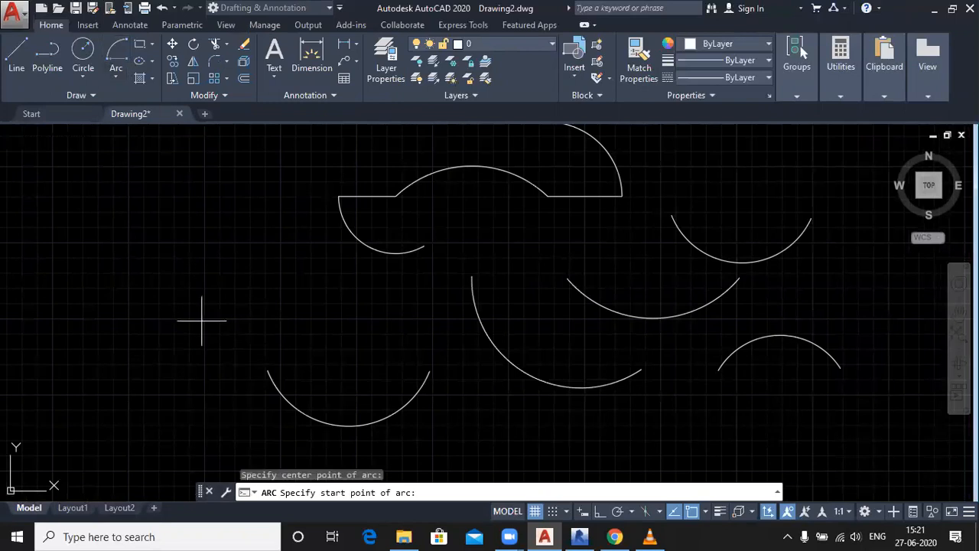
{"action": "left_click", "coordinate": [94, 319]}
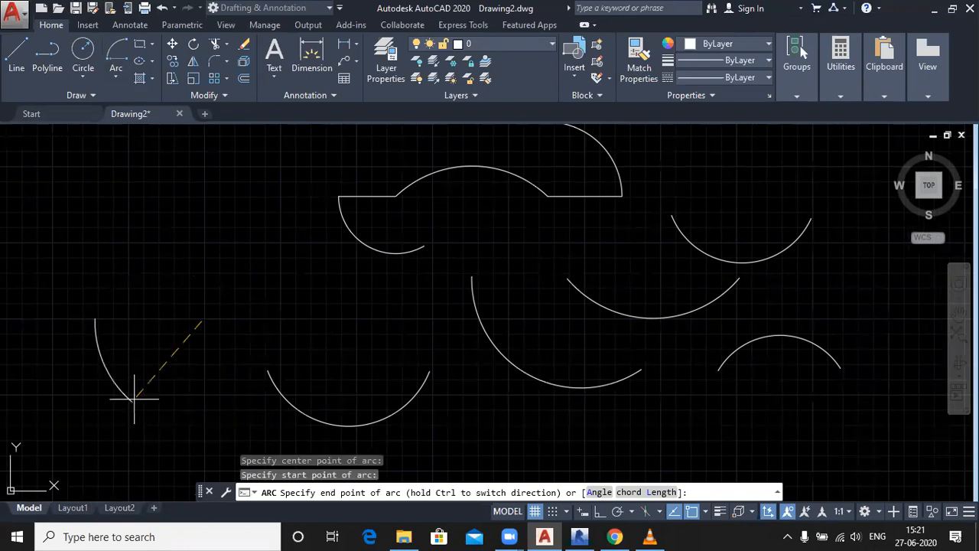
{"action": "left_click", "coordinate": [202, 429]}
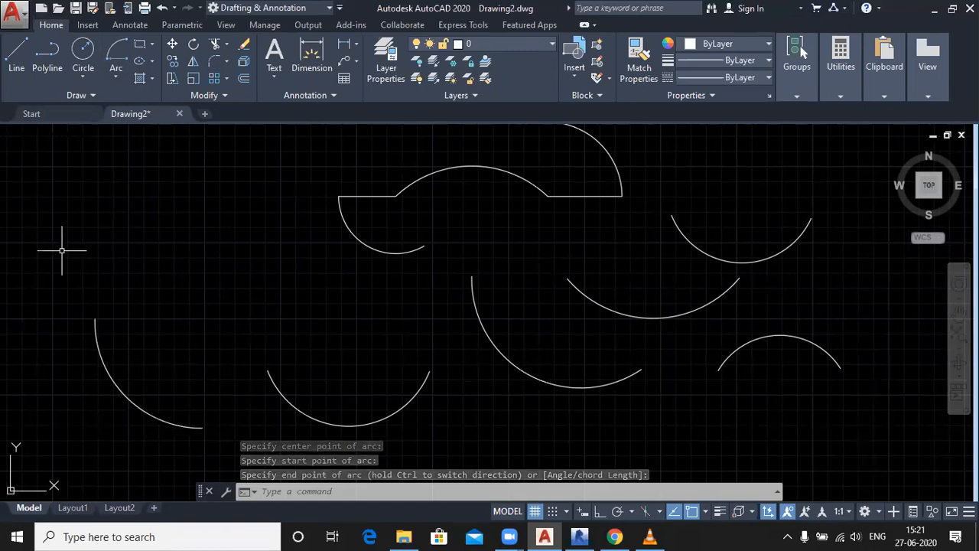
Step: Draw a Center, Start, Angle arc above the Center, Start, End arc, starting left of its center with a 90° included angle
{"action": "left_click", "coordinate": [111, 80]}
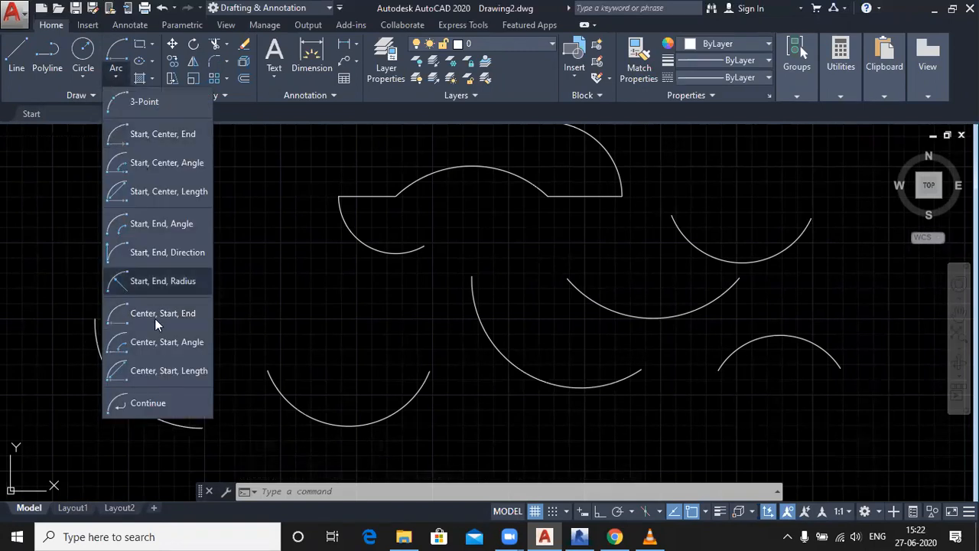
{"action": "left_click", "coordinate": [153, 347]}
{"action": "left_click", "coordinate": [211, 182]}
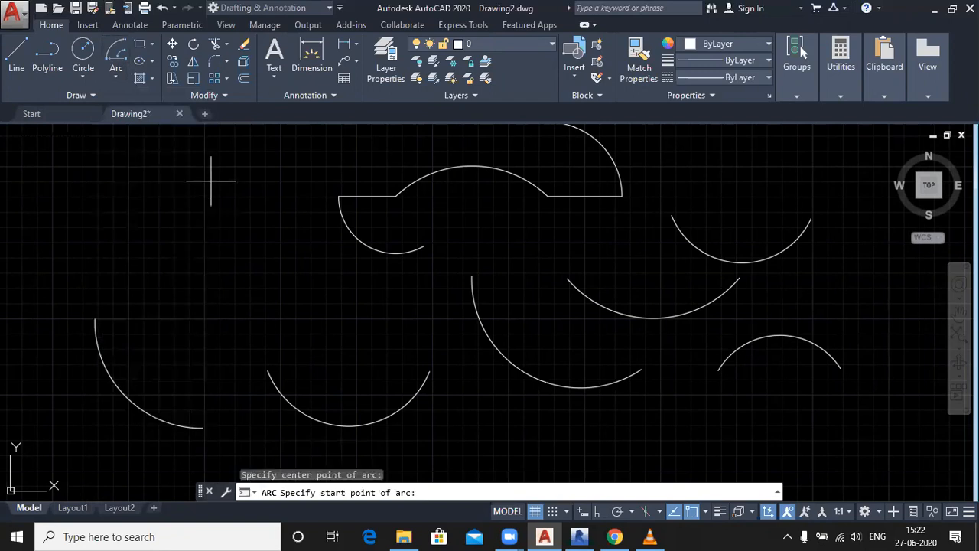
{"action": "left_click", "coordinate": [86, 181]}
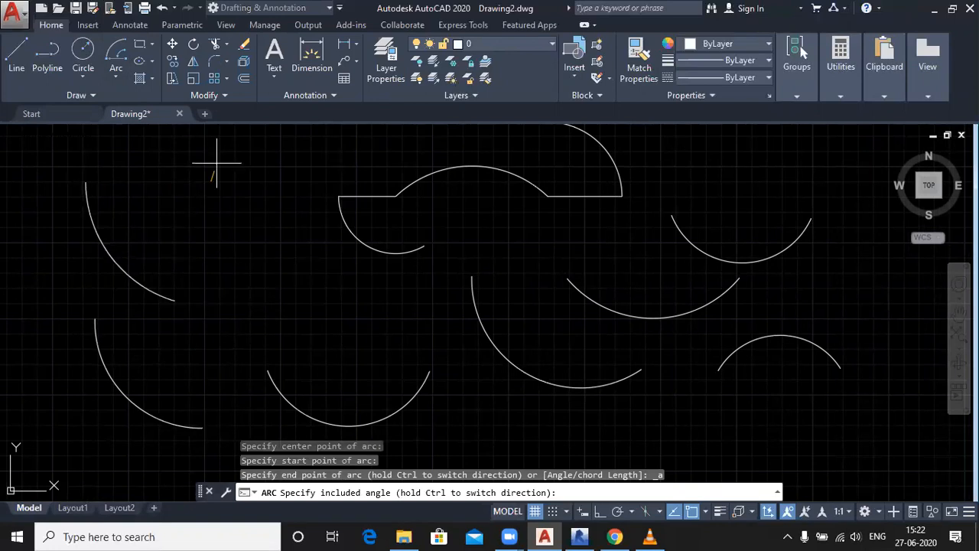
{"action": "type", "text": "90"}
{"action": "key", "text": "Return"}
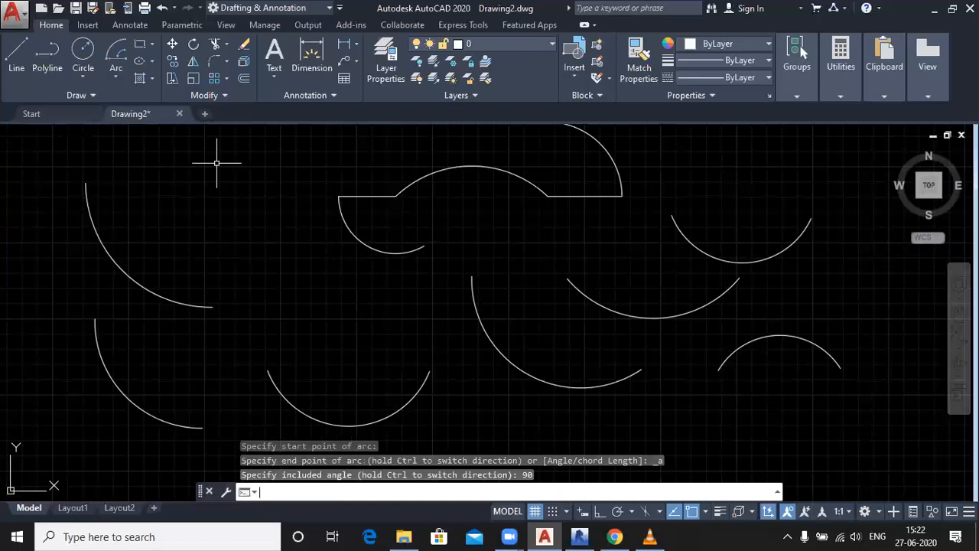
Step: Draw a Center, Start, Length arc beside the left end of the freehand-radius arc, picking its chord length freehand
{"action": "left_click", "coordinate": [120, 79]}
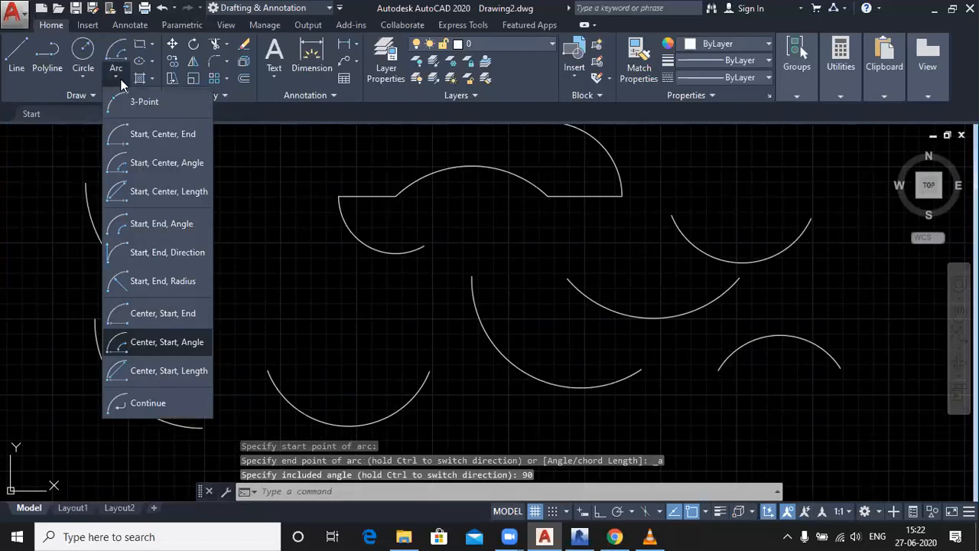
{"action": "left_click", "coordinate": [157, 381]}
{"action": "left_click", "coordinate": [335, 314]}
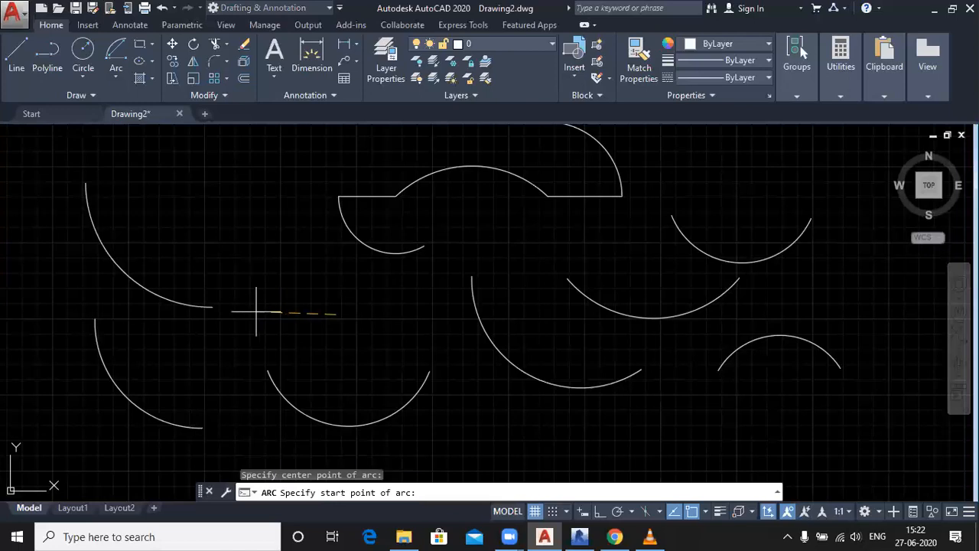
{"action": "left_click", "coordinate": [256, 311]}
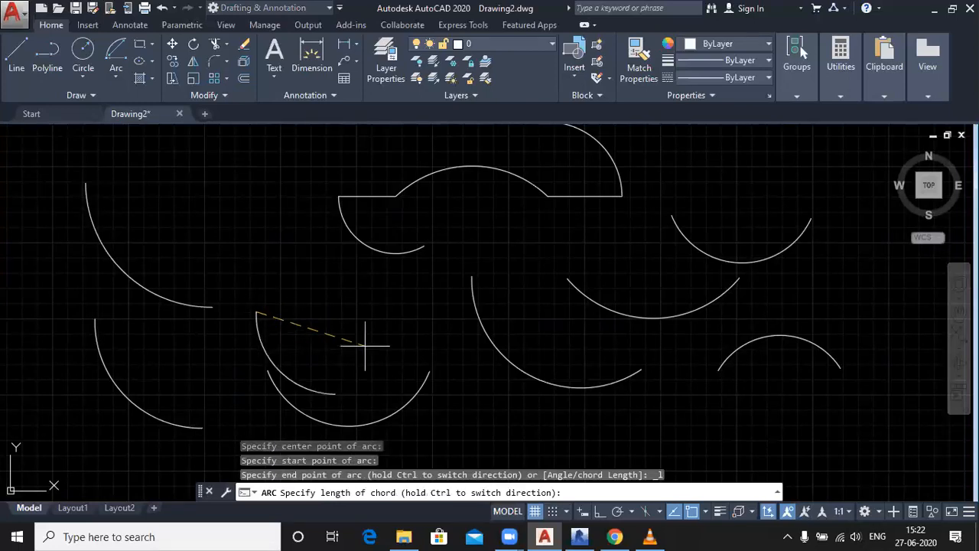
{"action": "left_click", "coordinate": [337, 366]}
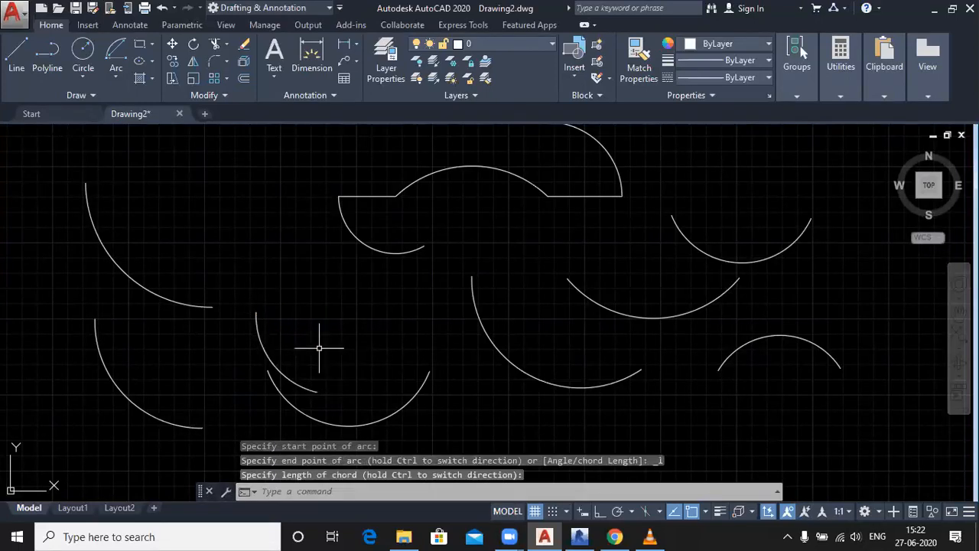
Step: Continue the Center, Start, Length arc from its lower end with a tangent arc curling up and back to the left
{"action": "left_click", "coordinate": [113, 79]}
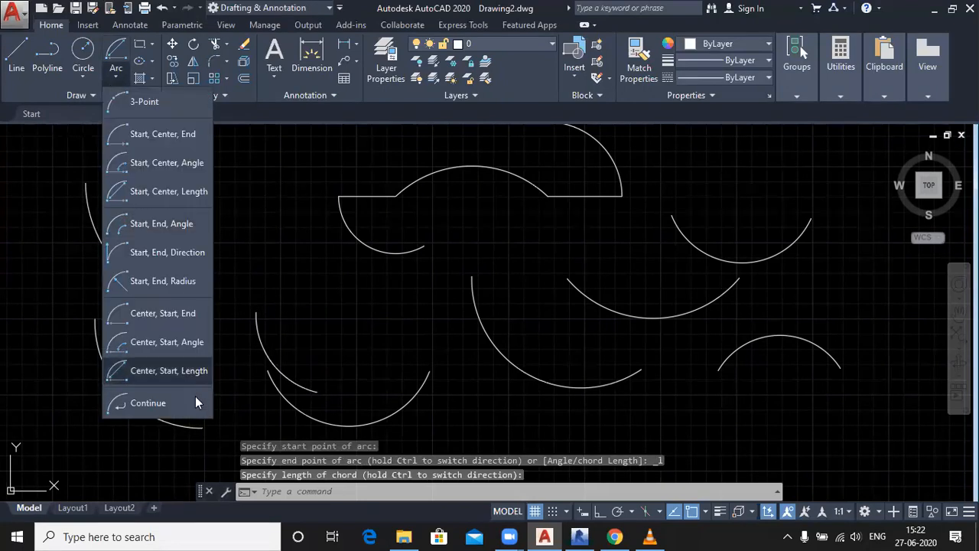
{"action": "left_click", "coordinate": [139, 404]}
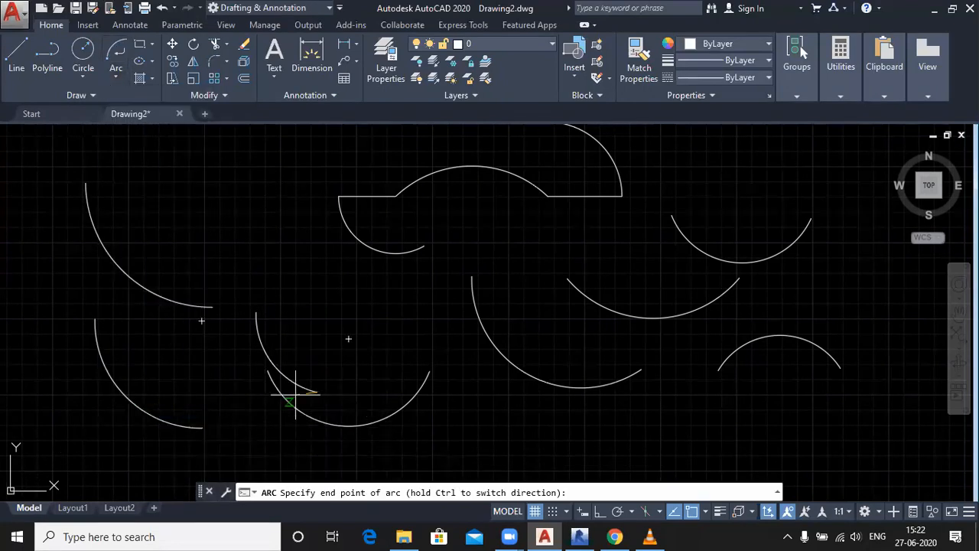
{"action": "scroll", "coordinate": [336, 362], "scroll_direction": "up", "scroll_amount": 2}
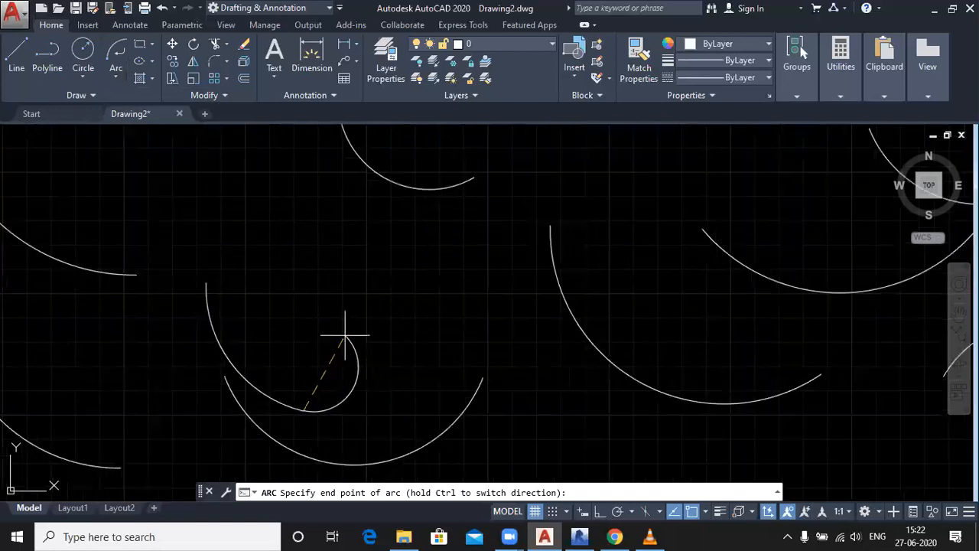
{"action": "left_click", "coordinate": [344, 334]}
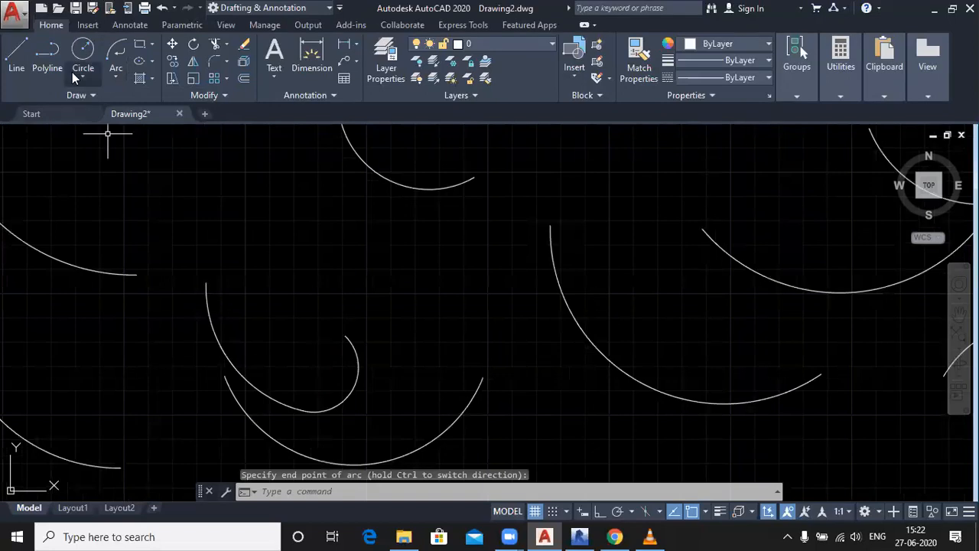
Step: Add two more tangent Continue arcs to the chain, one bulging upward to form an S and one curling inward as a hook
{"action": "left_click", "coordinate": [116, 77]}
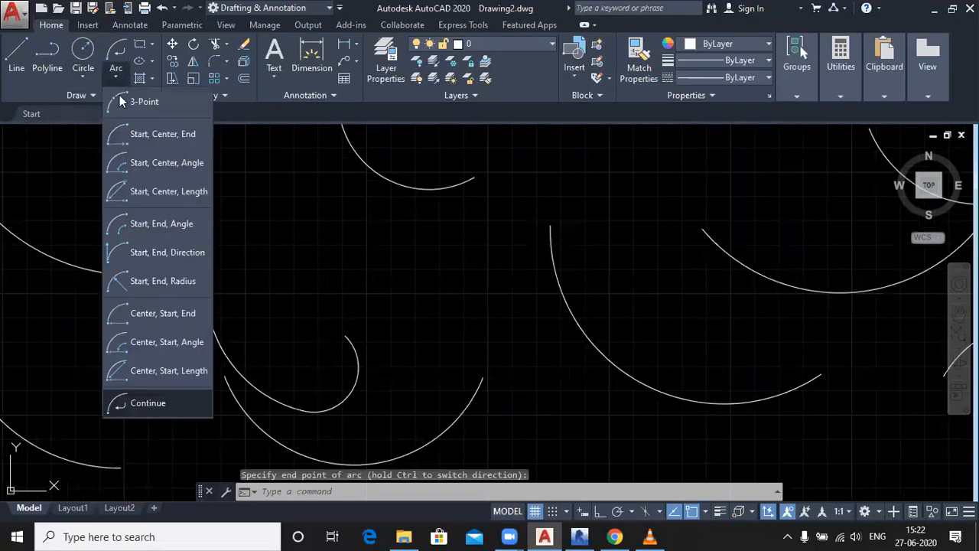
{"action": "left_click", "coordinate": [150, 405]}
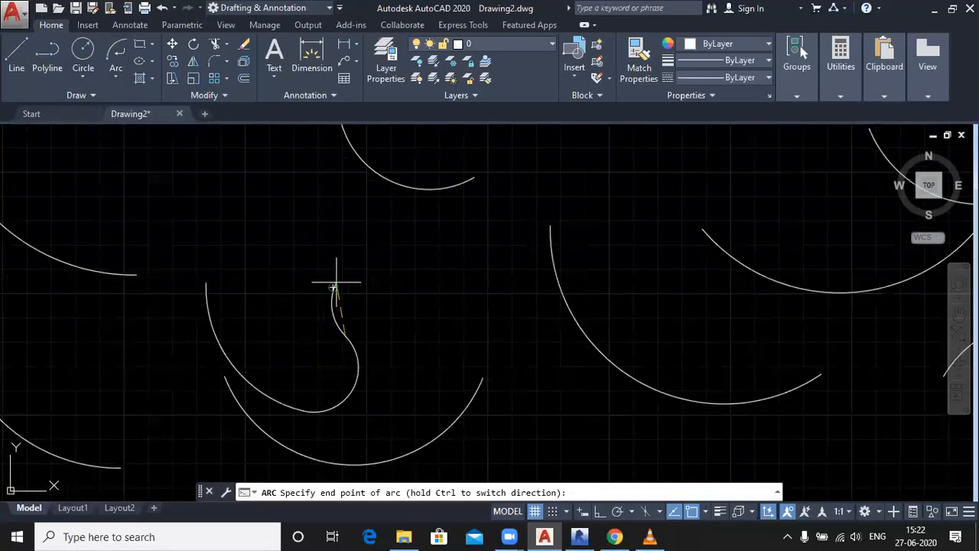
{"action": "left_click", "coordinate": [410, 298]}
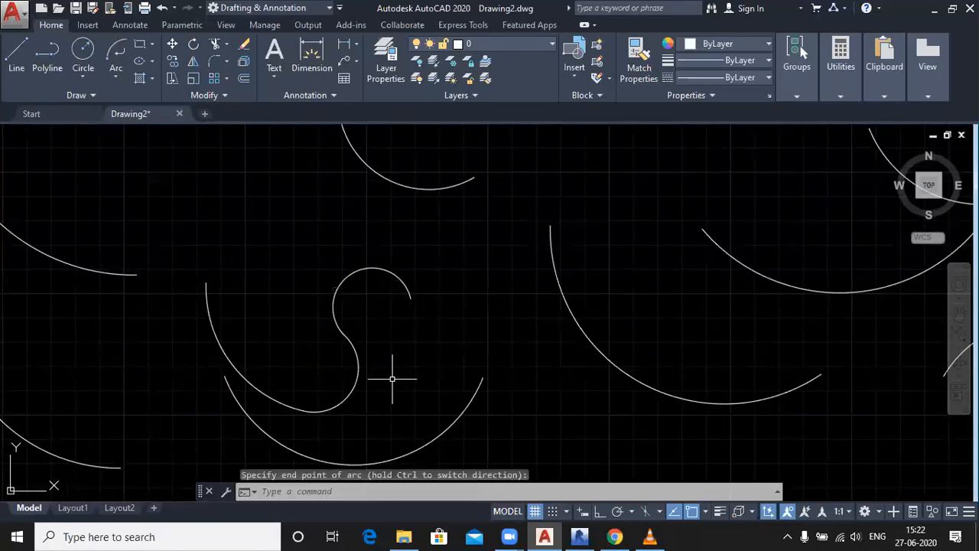
{"action": "left_click", "coordinate": [114, 77]}
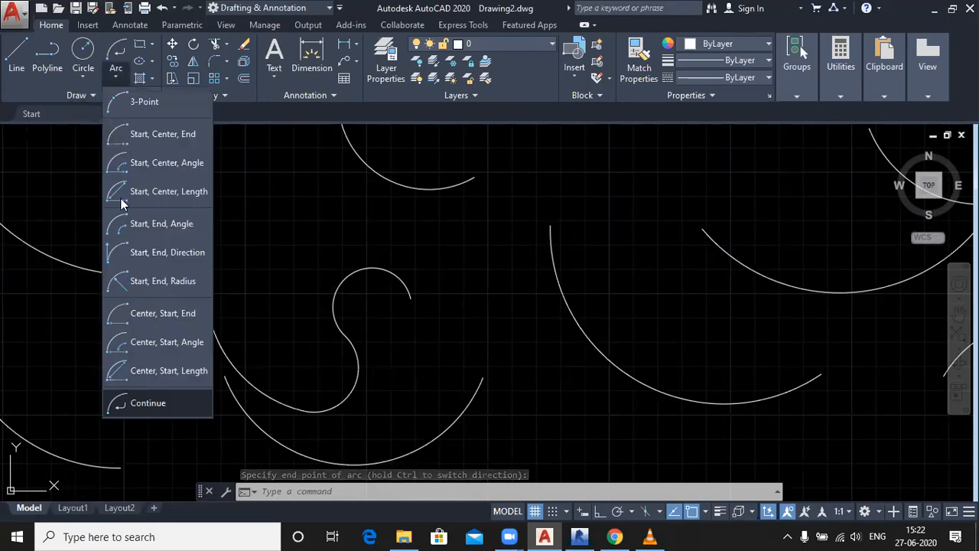
{"action": "left_click", "coordinate": [152, 400]}
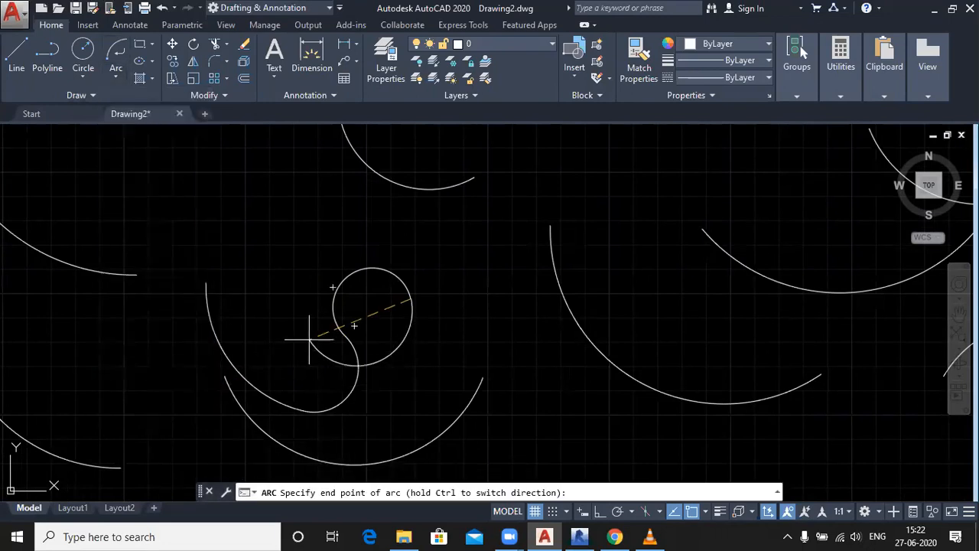
{"action": "left_click", "coordinate": [373, 306]}
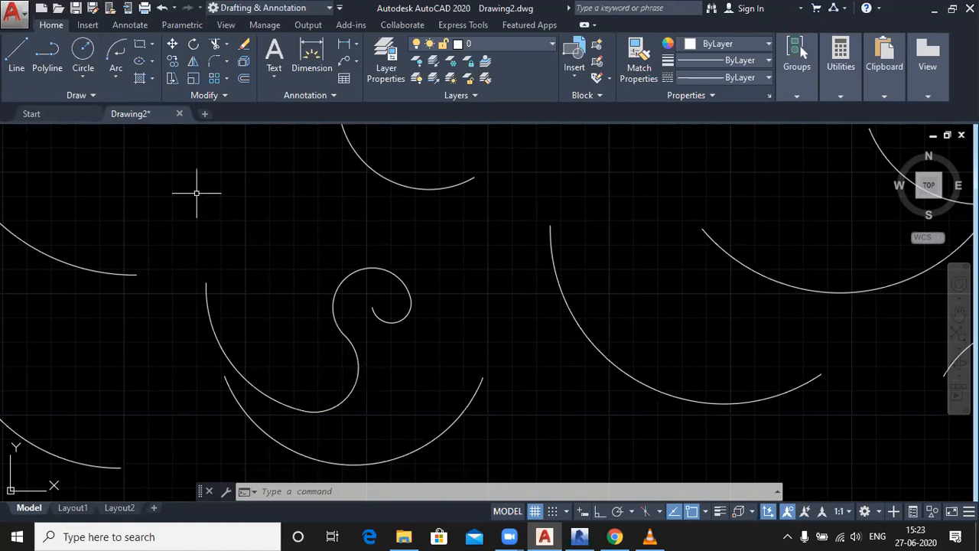
{"action": "left_click", "coordinate": [114, 76]}
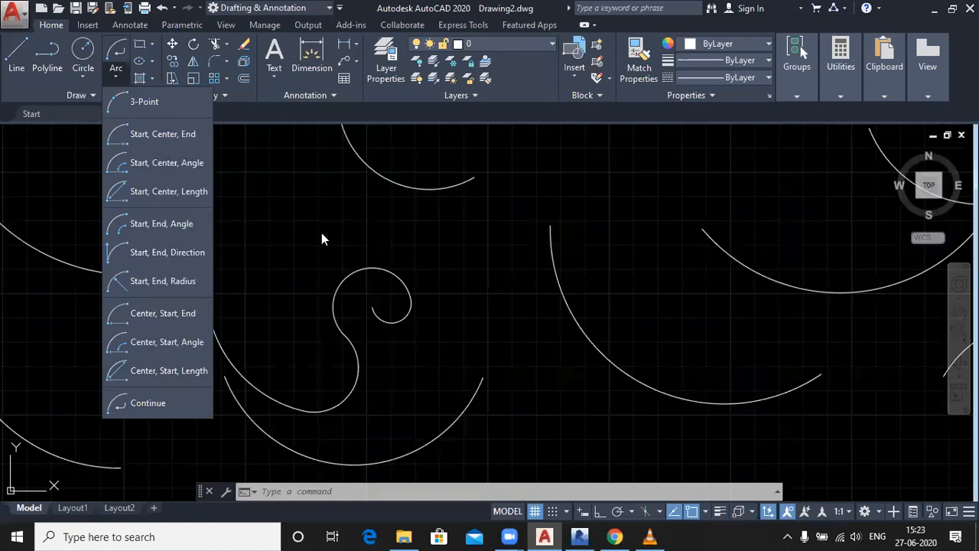
Step: Start a line in the empty area above the arcs and, with Ortho on, draw its first segment 150 units to the right
{"action": "left_click", "coordinate": [117, 75]}
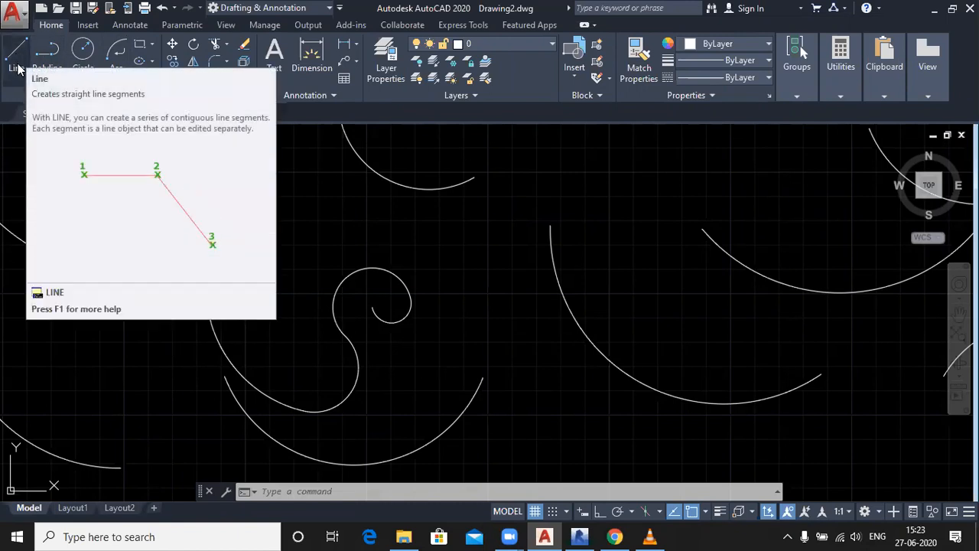
{"action": "left_click", "coordinate": [18, 69]}
{"action": "scroll", "coordinate": [181, 212], "scroll_direction": "down", "scroll_amount": 3}
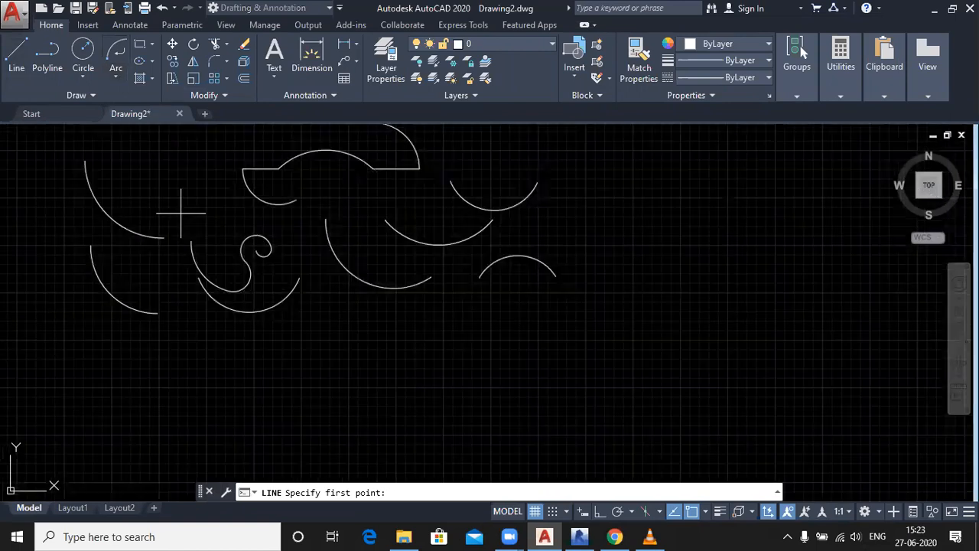
{"action": "middle_click_drag", "start_coordinate": [247, 243], "coordinate": [318, 428]}
{"action": "left_click", "coordinate": [198, 170]}
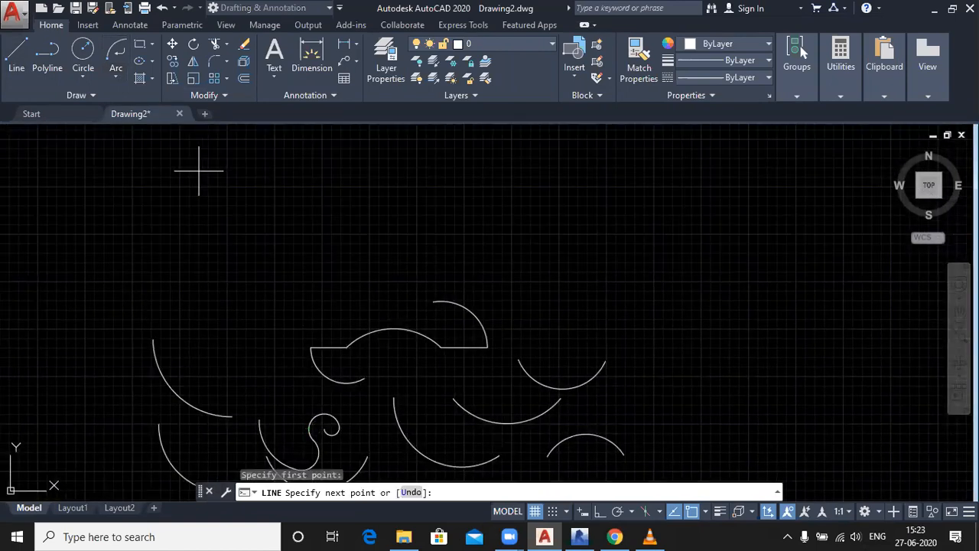
{"action": "left_click", "coordinate": [600, 510]}
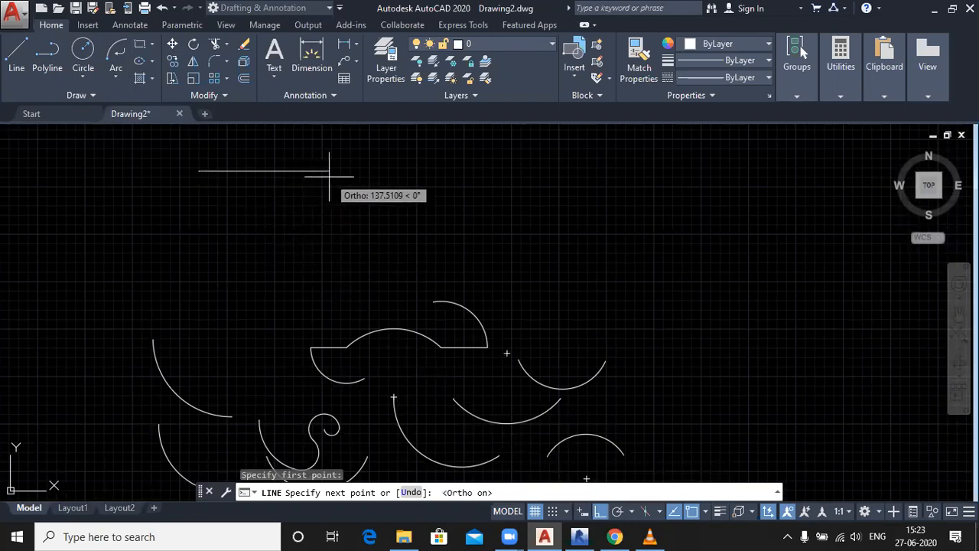
{"action": "type", "text": "150"}
{"action": "key", "text": "Return"}
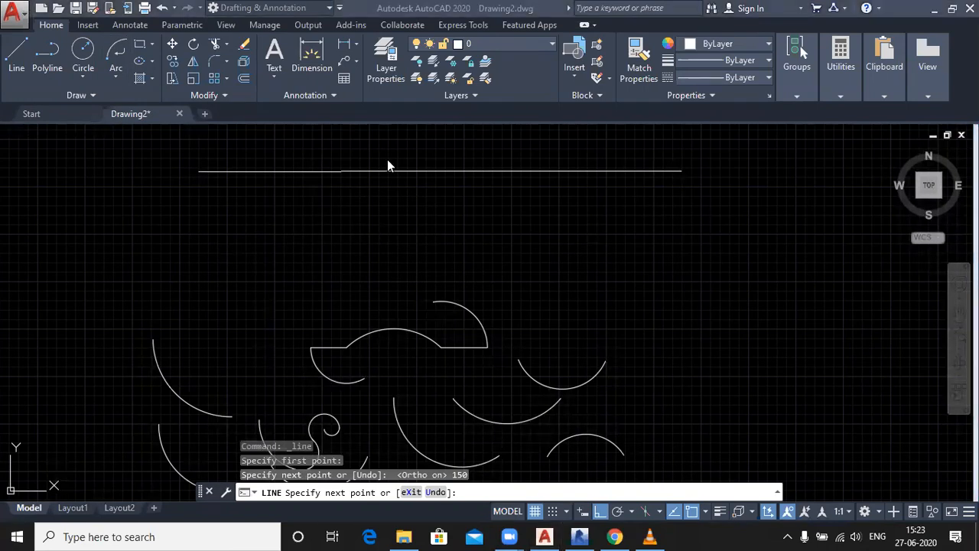
Step: Continue the line 100 units down and 150 units left, and close it at its start point as a rectangle
{"action": "type", "text": "100"}
{"action": "key", "text": "Return"}
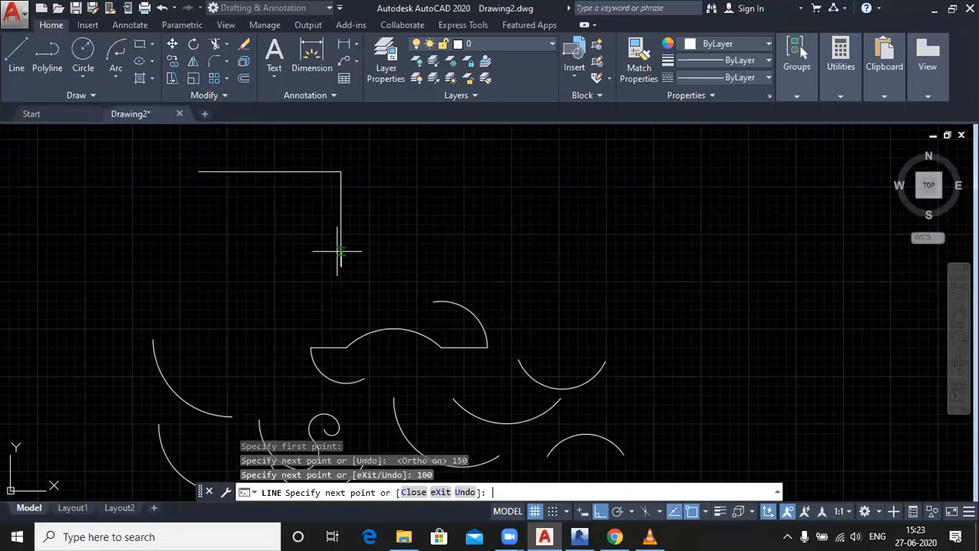
{"action": "type", "text": "150"}
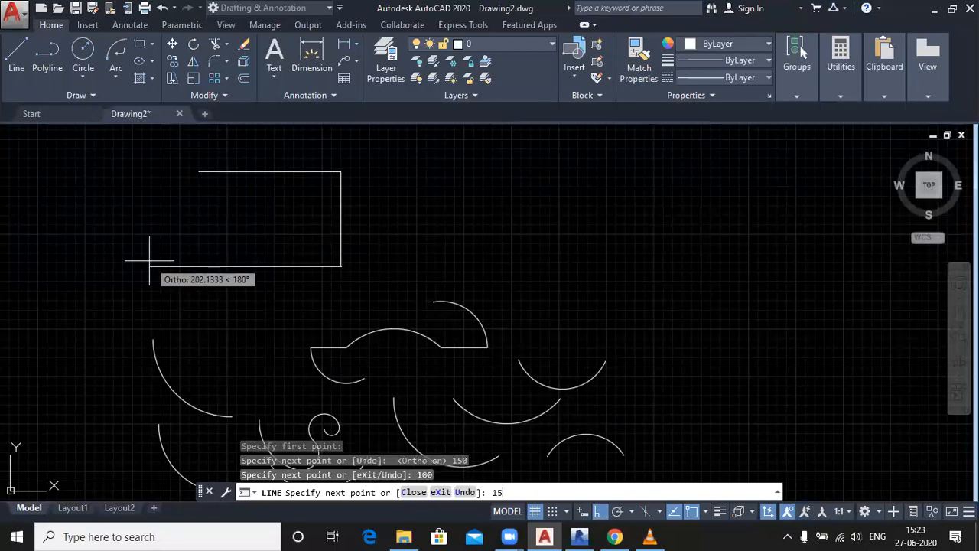
{"action": "key", "text": "Return"}
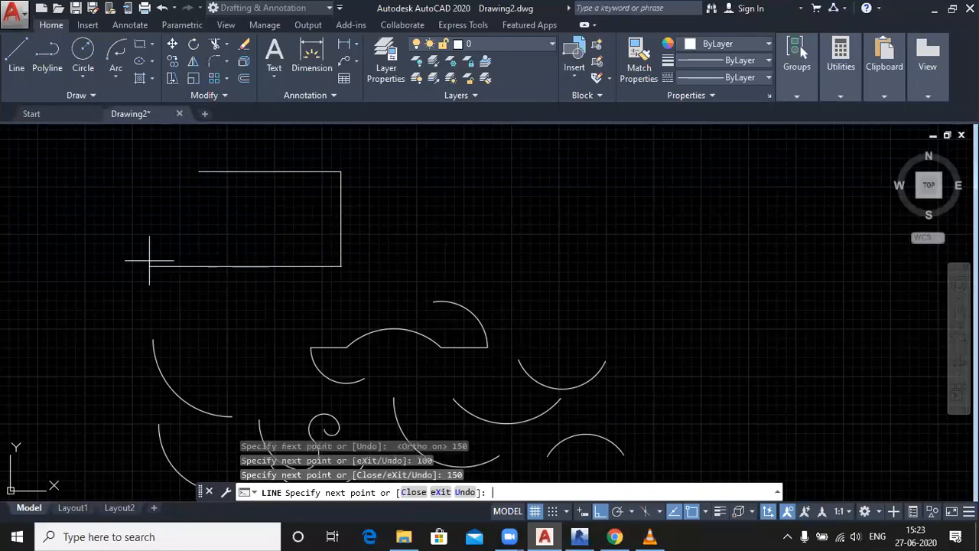
{"action": "left_click", "coordinate": [198, 171]}
{"action": "key", "text": "Return"}
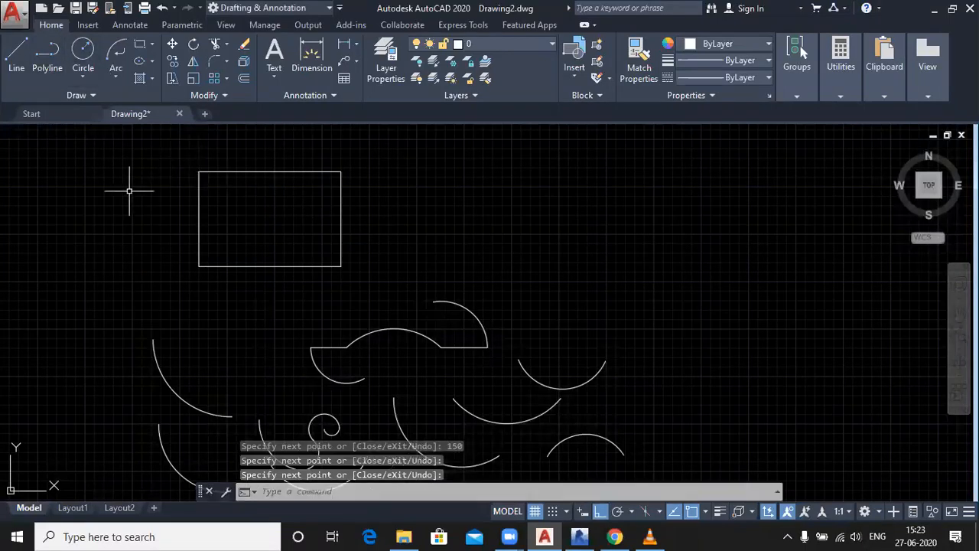
Step: Draw a polyline rectangle to the right of the line rectangle with segments 150 right, 100 down, 150 left and 100 up
{"action": "scroll", "coordinate": [130, 190], "scroll_direction": "down", "scroll_amount": 1}
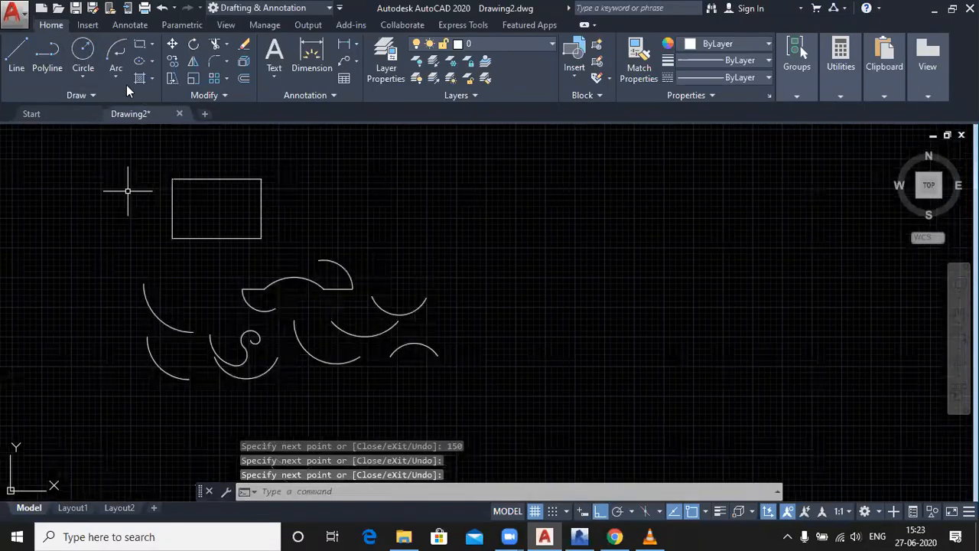
{"action": "left_click", "coordinate": [45, 61]}
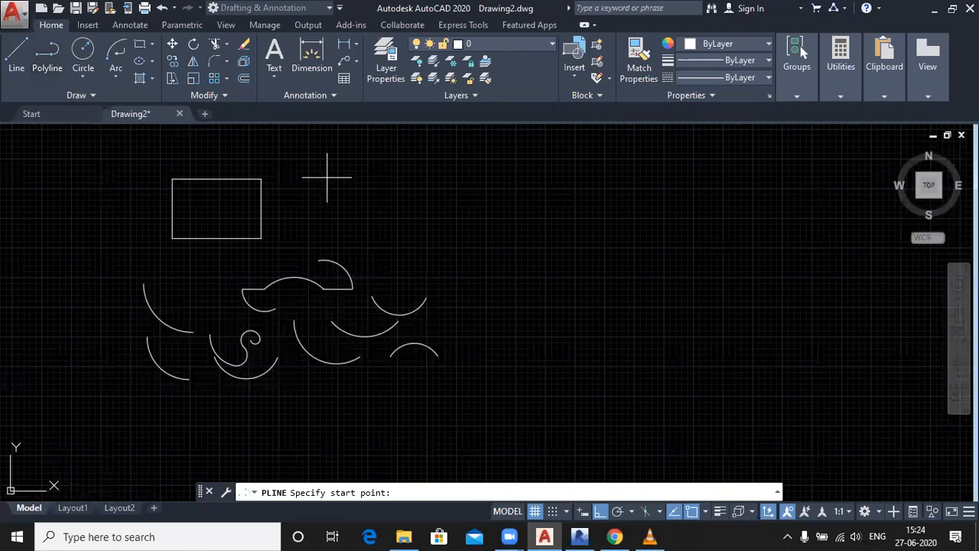
{"action": "scroll", "coordinate": [323, 179], "scroll_direction": "up", "scroll_amount": 2}
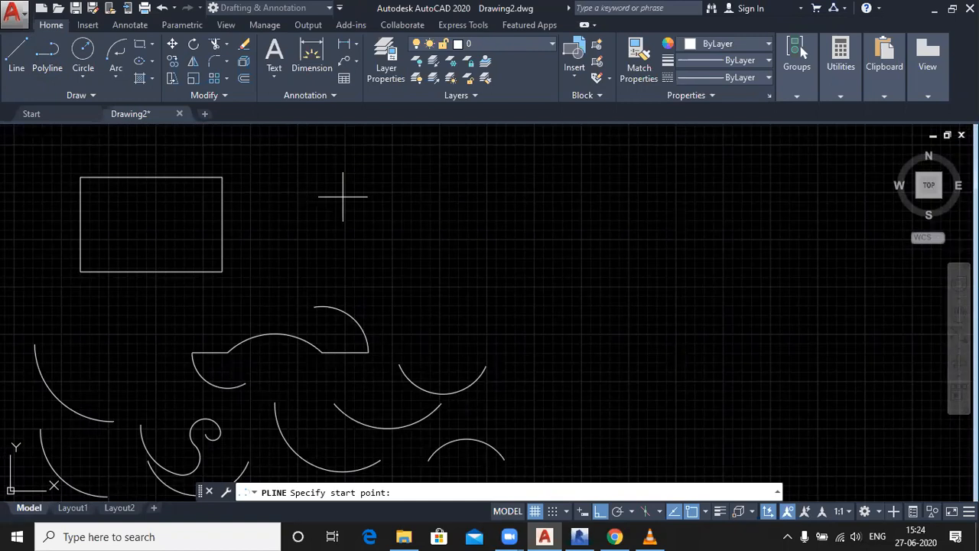
{"action": "left_click", "coordinate": [304, 177]}
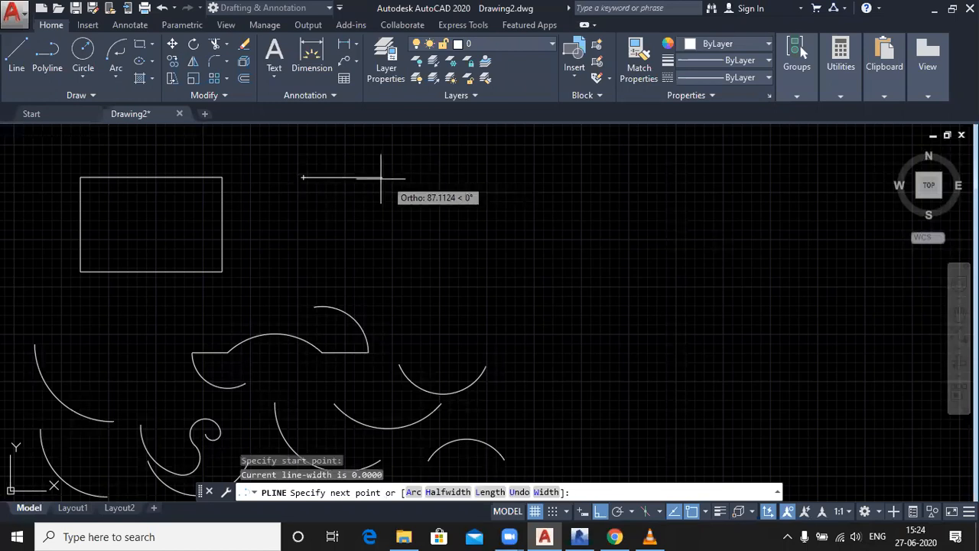
{"action": "type", "text": "150"}
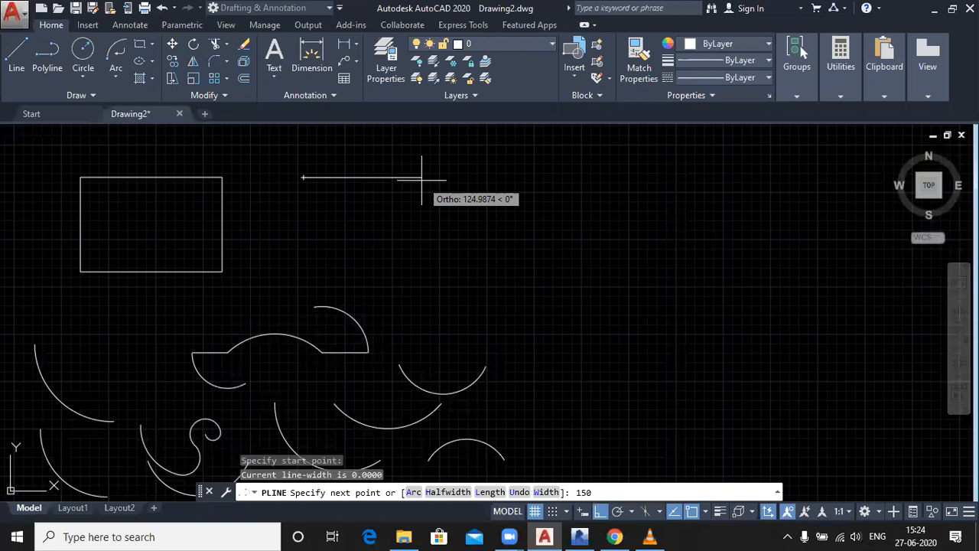
{"action": "key", "text": "Return"}
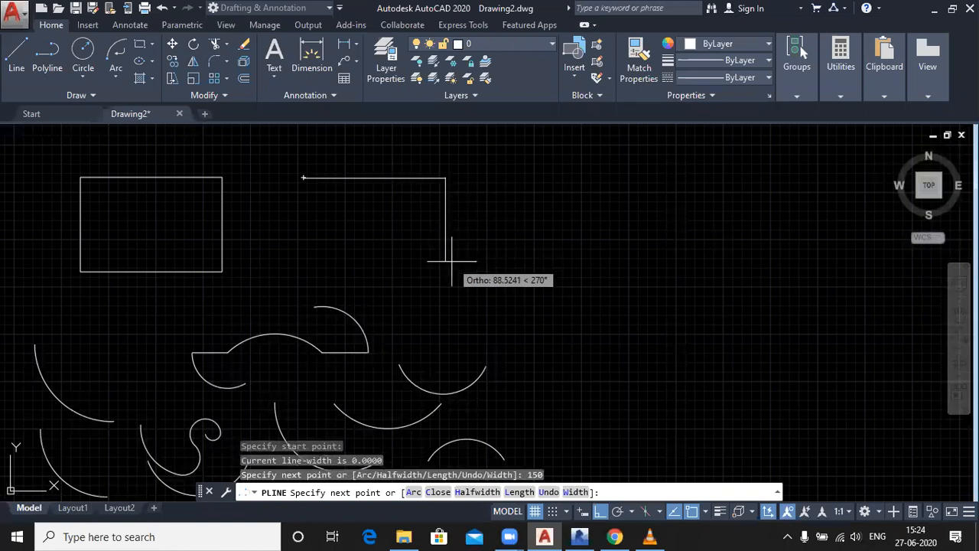
{"action": "type", "text": "100"}
{"action": "key", "text": "Return"}
{"action": "type", "text": "150"}
{"action": "key", "text": "Return"}
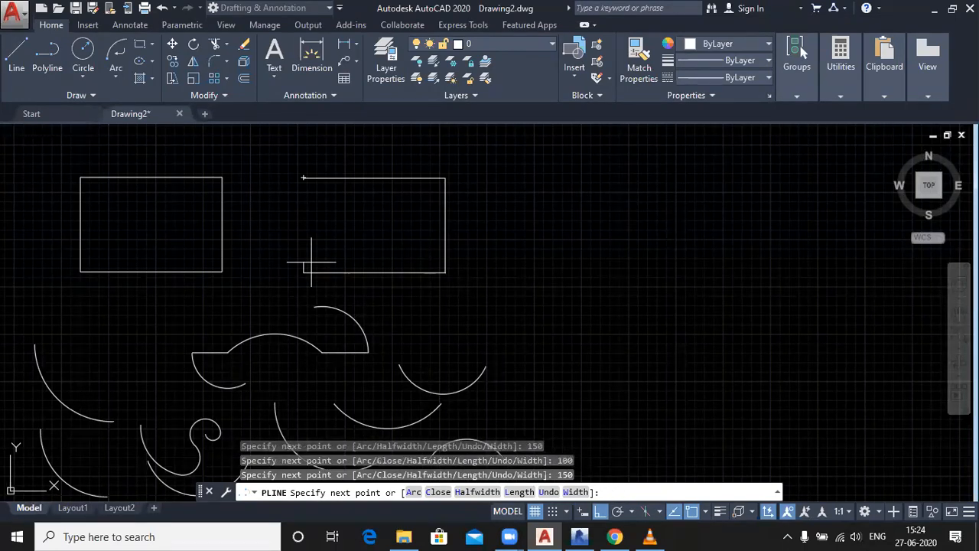
{"action": "type", "text": "100"}
{"action": "key", "text": "Return"}
{"action": "key", "text": "Return"}
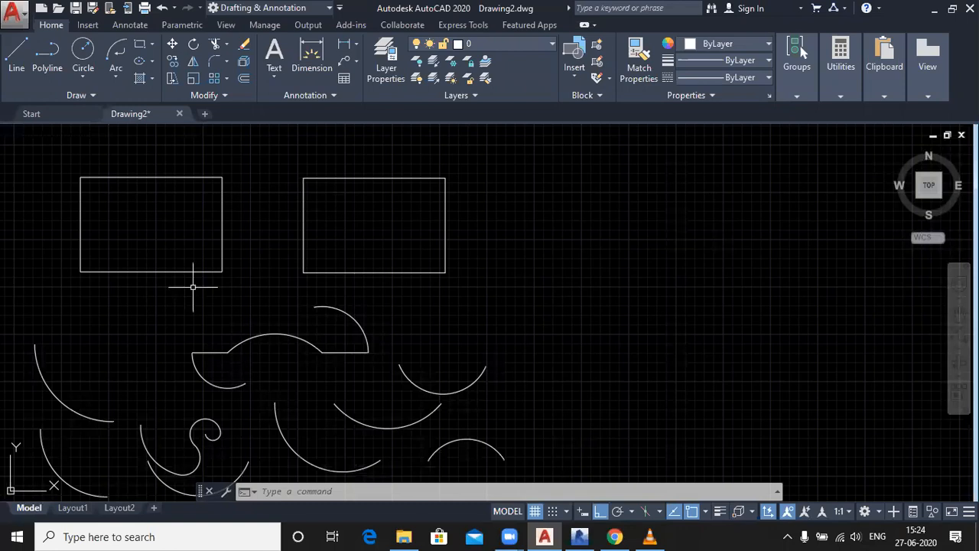
Step: Delete only the top edge of the rectangle drawn with separate lines
{"action": "scroll", "coordinate": [168, 224], "scroll_direction": "up", "scroll_amount": 2}
{"action": "scroll", "coordinate": [168, 221], "scroll_direction": "down", "scroll_amount": 2}
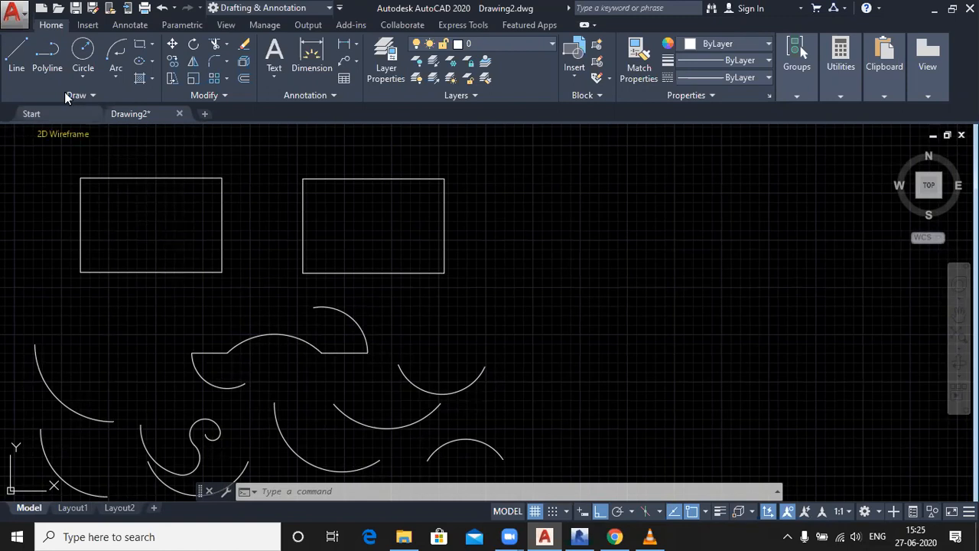
{"action": "left_click", "coordinate": [151, 177]}
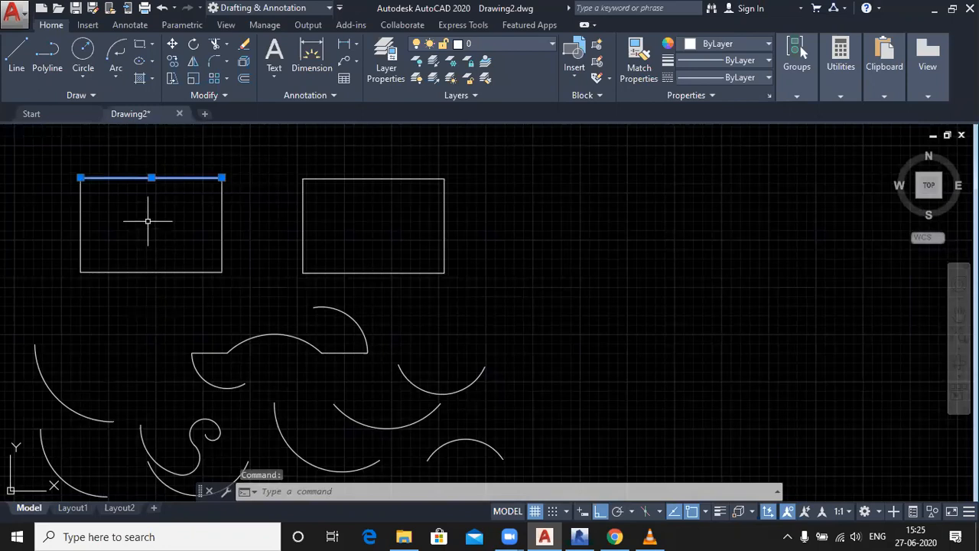
{"action": "key", "text": "Delete"}
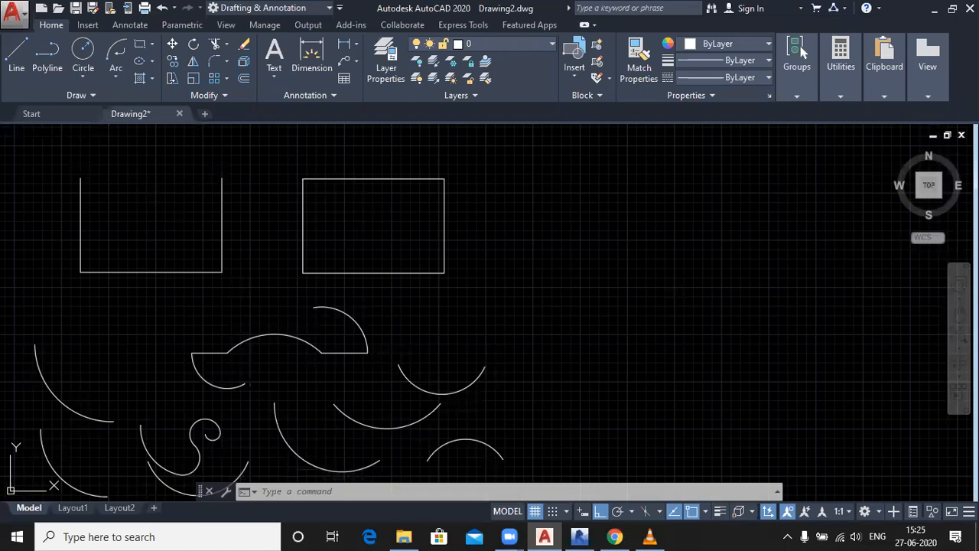
Step: Select the polyline rectangle by one edge to check whether its sides form a single object, and clear the selection
{"action": "left_click", "coordinate": [326, 179]}
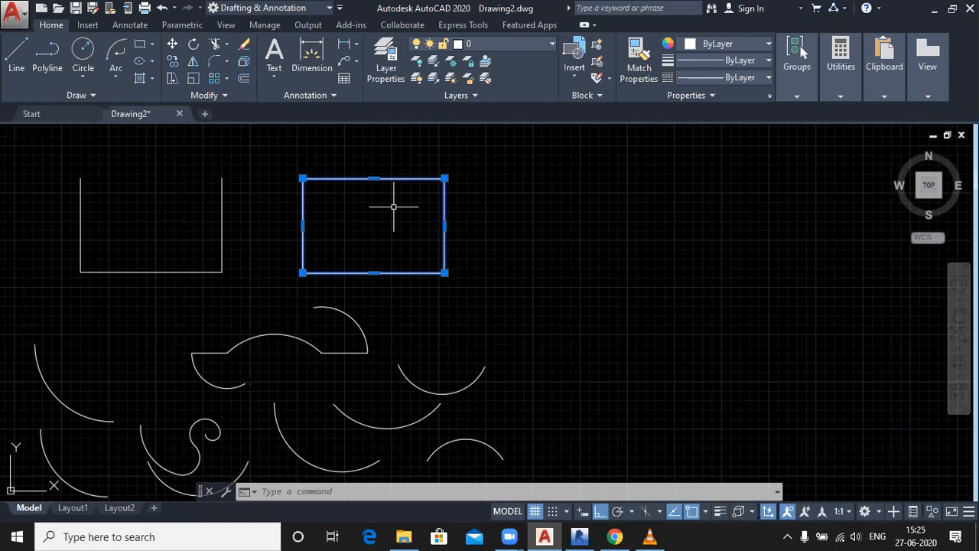
{"action": "key", "text": "Escape"}
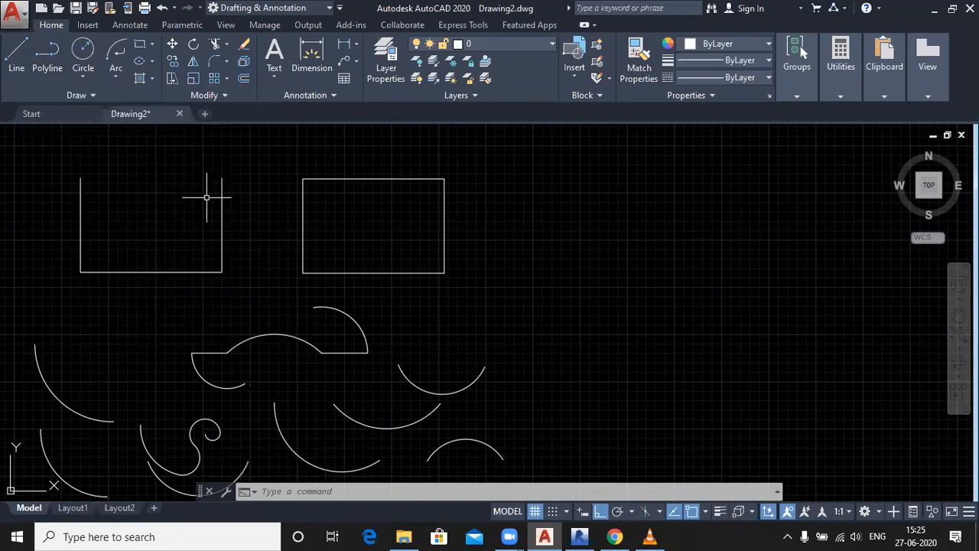
{"action": "scroll", "coordinate": [207, 197], "scroll_direction": "down", "scroll_amount": 2}
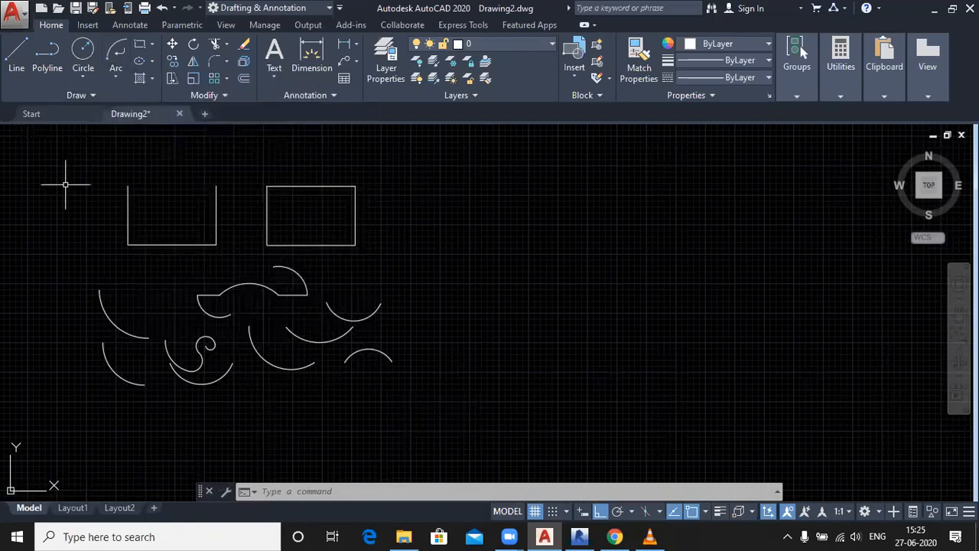
{"action": "middle_click_drag", "start_coordinate": [65, 185], "coordinate": [92, 243]}
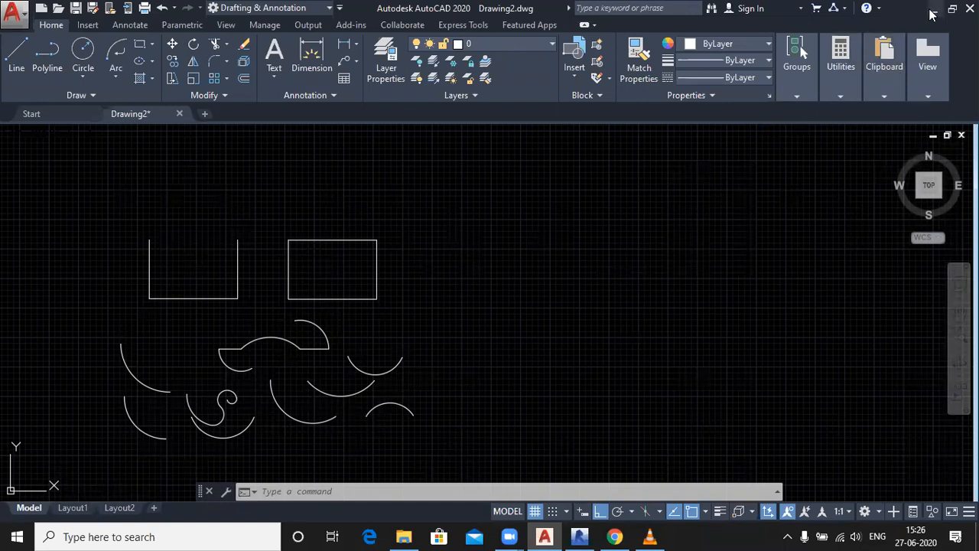
Step: Switch to Chrome and browse the "autocad drawing for beginners" image results for a practice drawing
{"action": "left_click", "coordinate": [609, 535]}
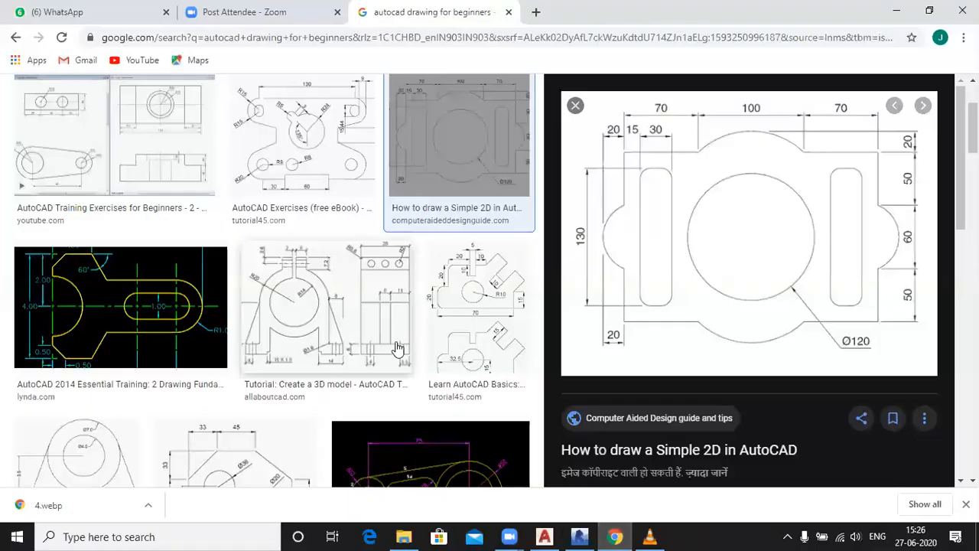
{"action": "scroll", "coordinate": [218, 308], "scroll_direction": "down", "scroll_amount": 4}
{"action": "scroll", "coordinate": [219, 308], "scroll_direction": "down", "scroll_amount": 5}
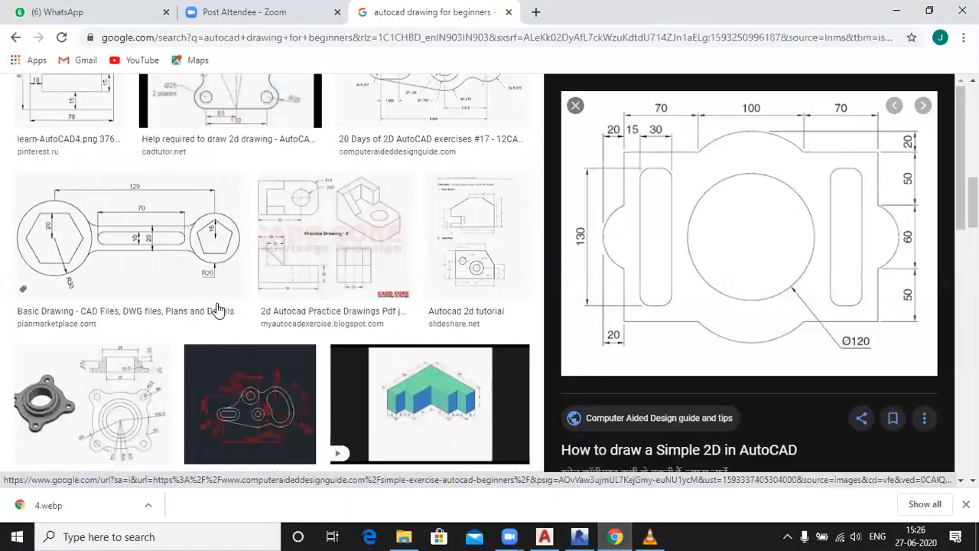